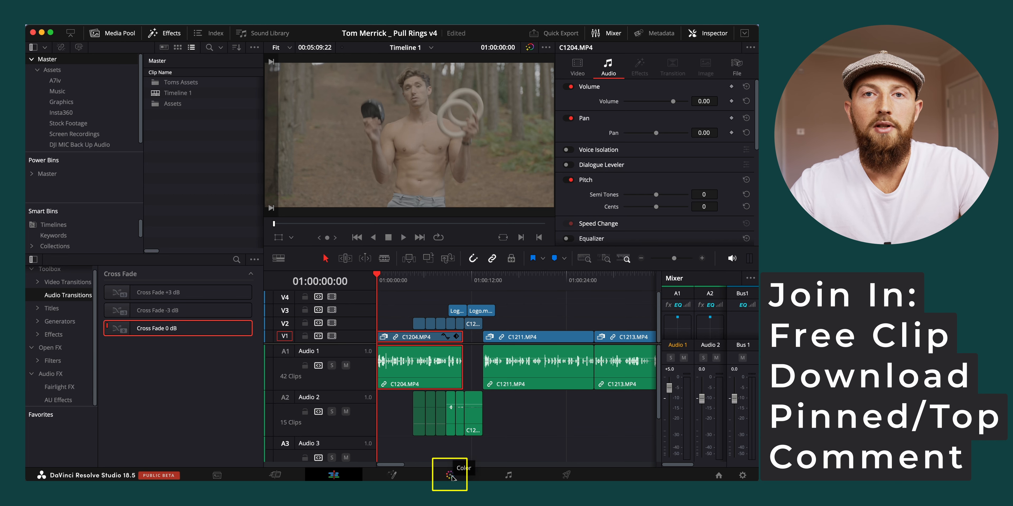
Switch to the Color page, set the scope to Waveform and show the Primaries color wheels
click(450, 476)
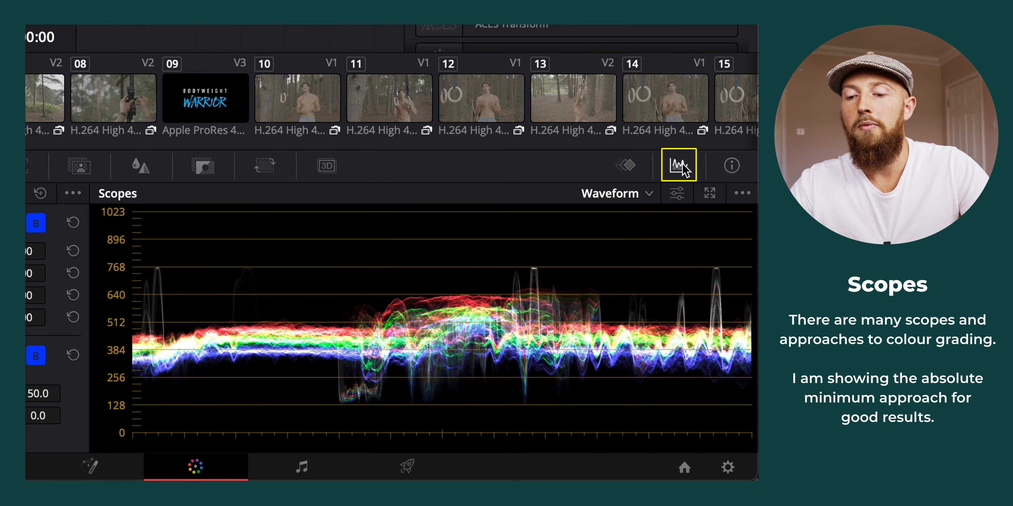
click(650, 194)
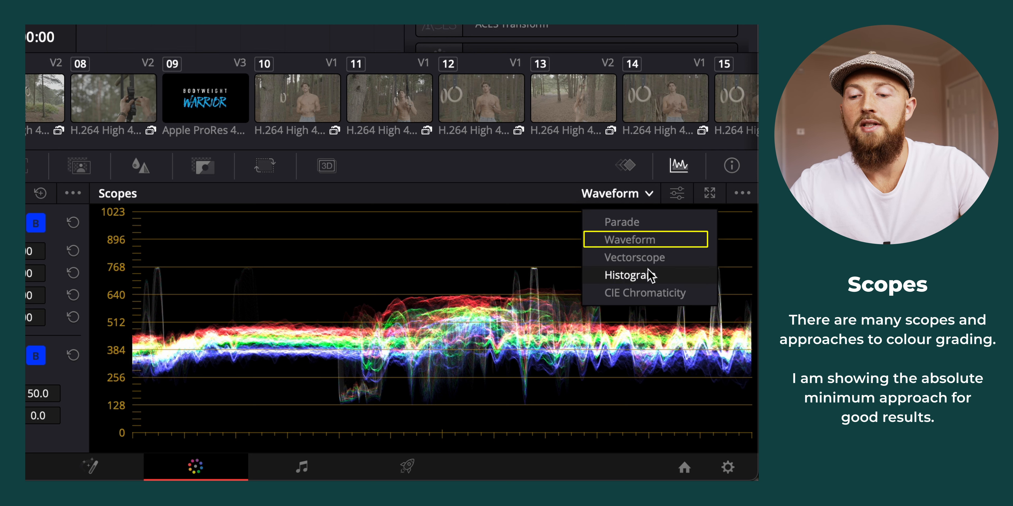
click(653, 241)
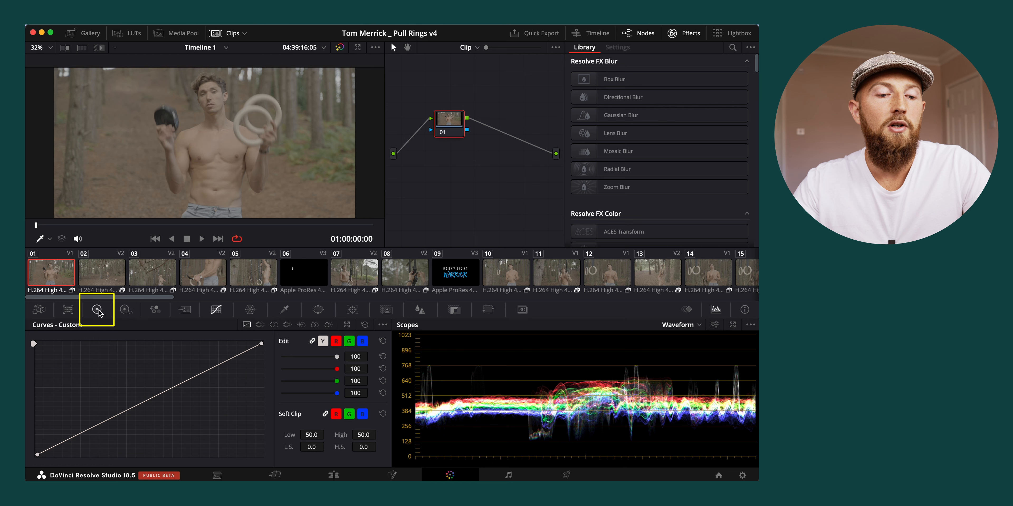
click(97, 310)
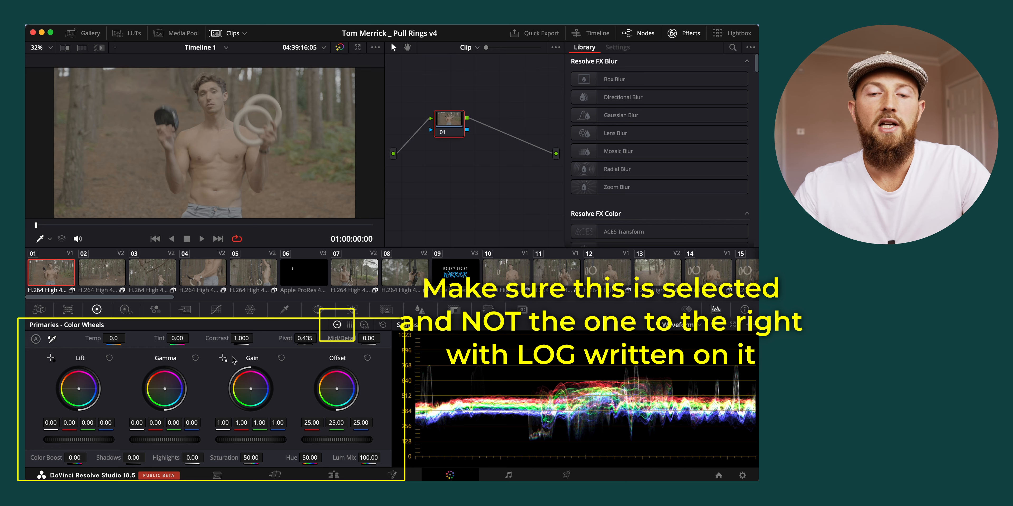
drag(455, 125, 463, 141)
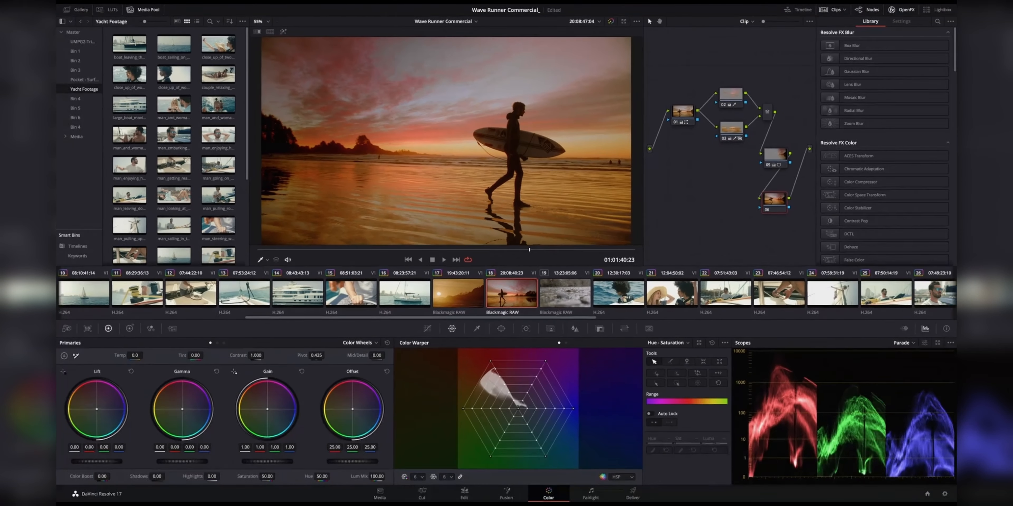
mouse_move(496, 371)
mouse_down()
mouse_move(490, 378)
mouse_move(498, 365)
mouse_up()
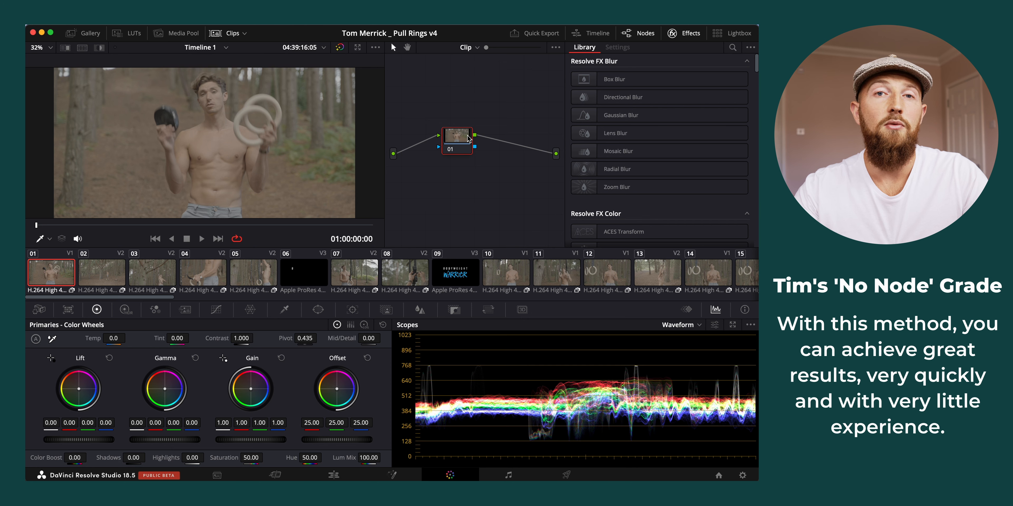
drag(469, 138, 475, 150)
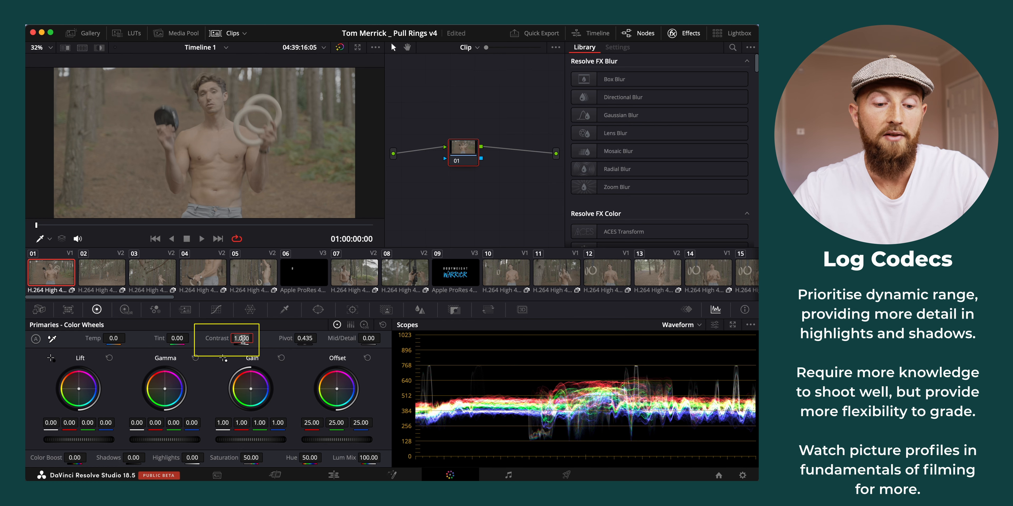
Set the first clip's Contrast to 1.3 and raise the overall Gain to 1.22 to brighten the highlights
text(1.2)
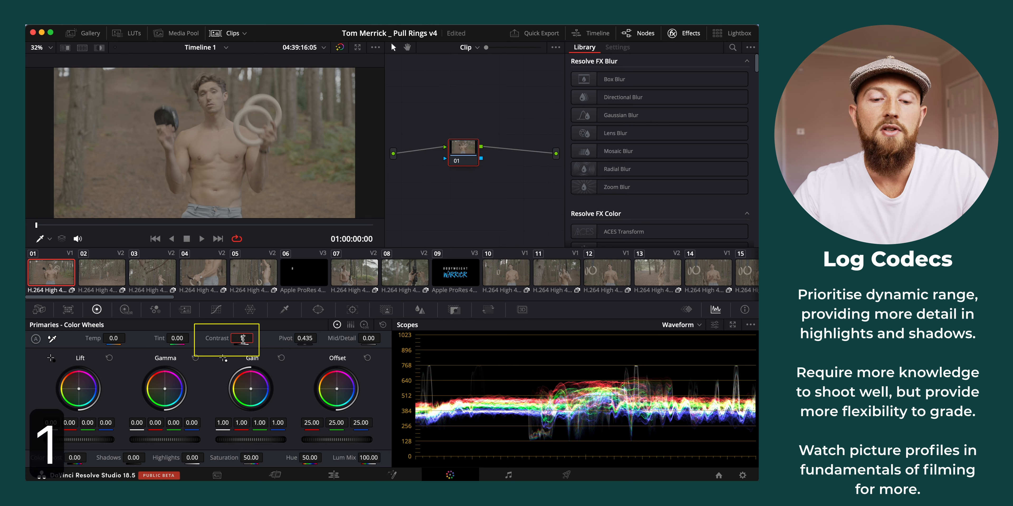
key(Return)
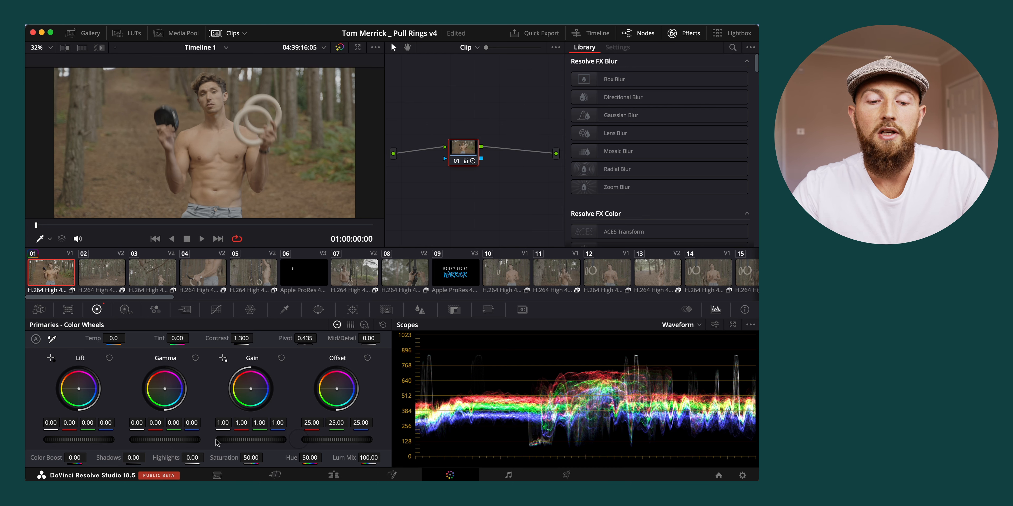
drag(240, 440, 282, 440)
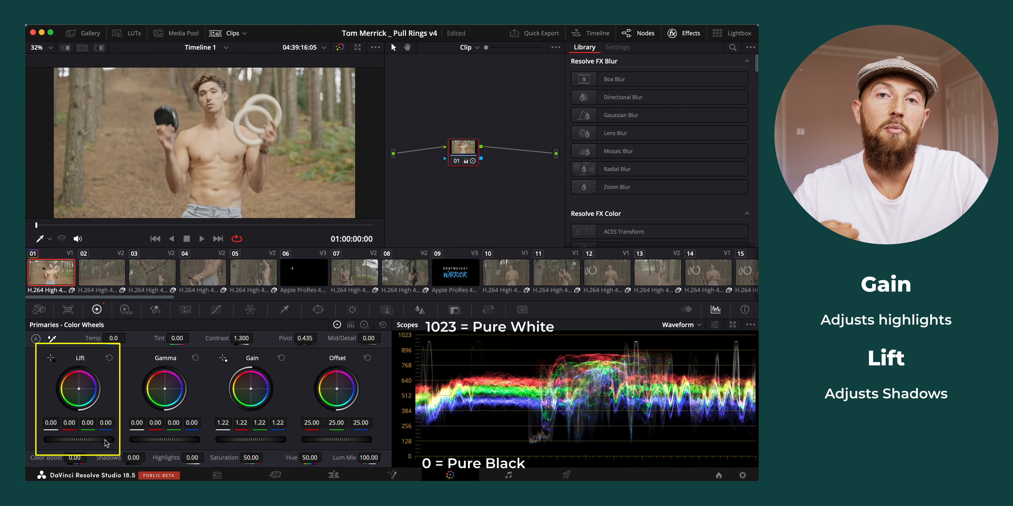
Lower the overall Lift to -0.05 to deepen the shadows and set Color Boost to 15
drag(106, 443, 100, 443)
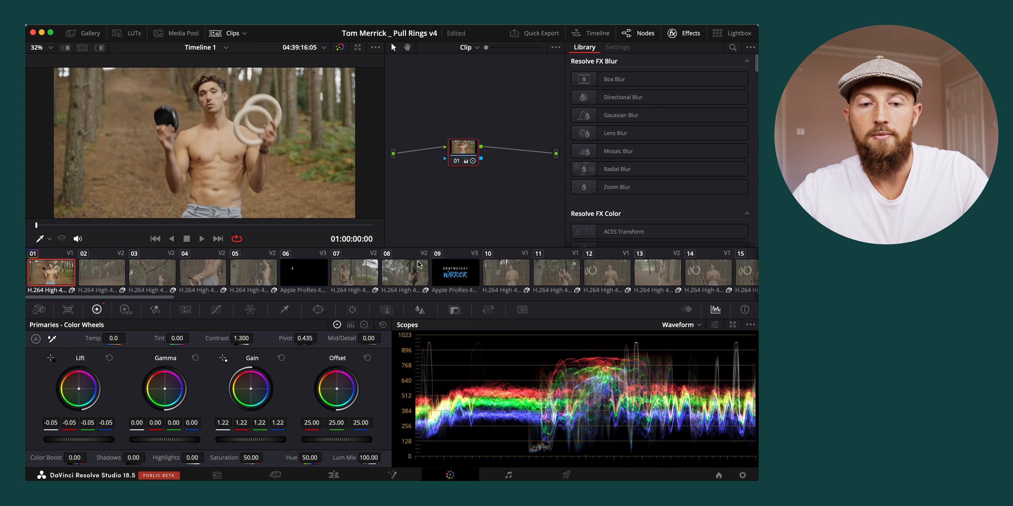
click(77, 457)
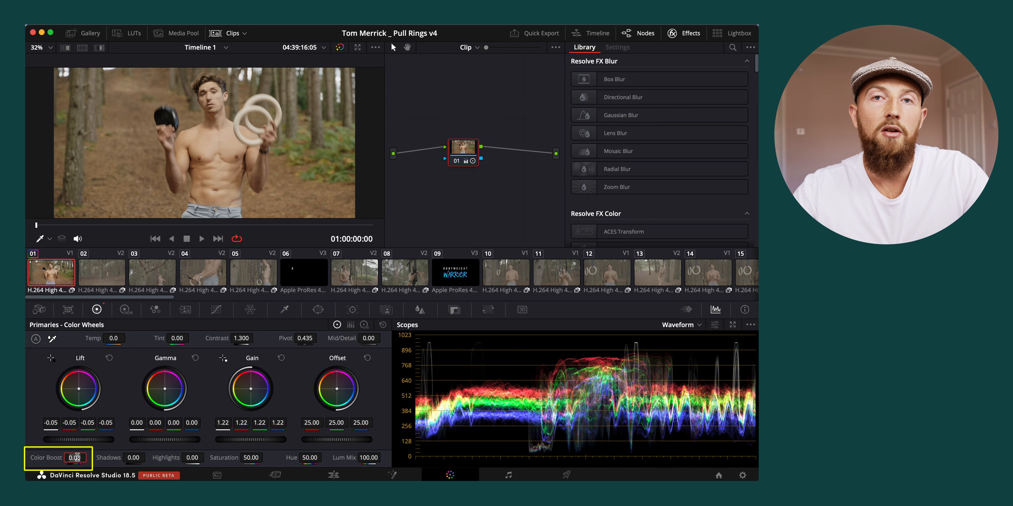
text(15)
key(Return)
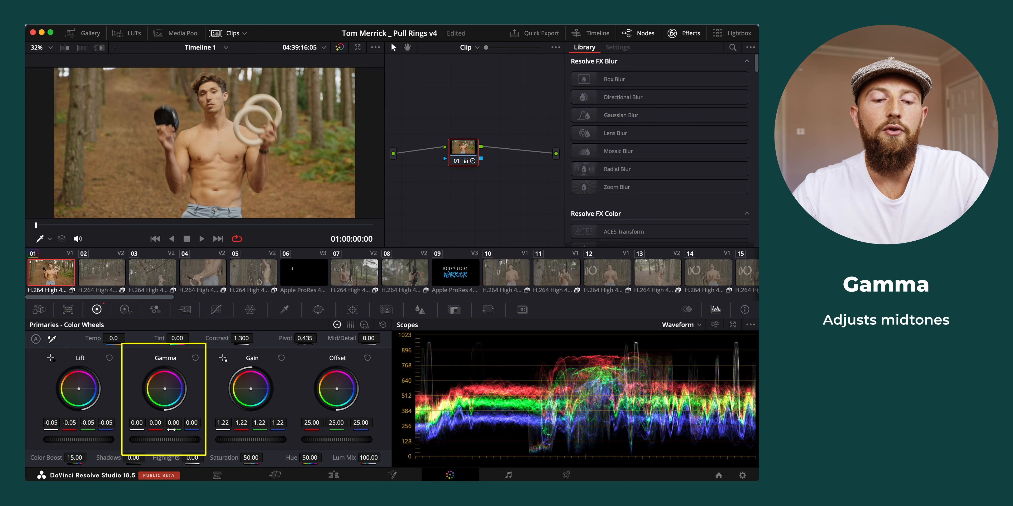
Adjust the overall Gamma to 0.04 to set the brightness of the midtones
drag(179, 442, 151, 443)
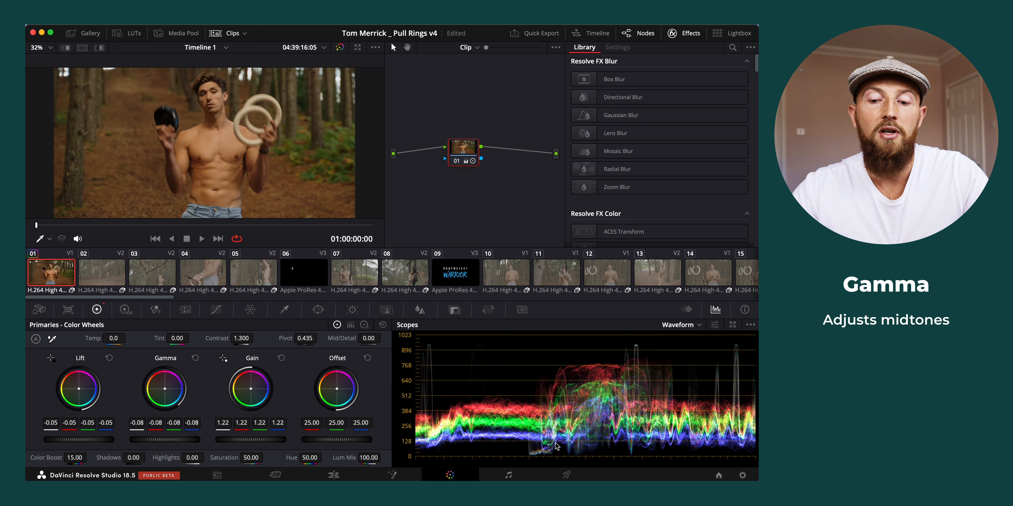
drag(161, 432, 143, 443)
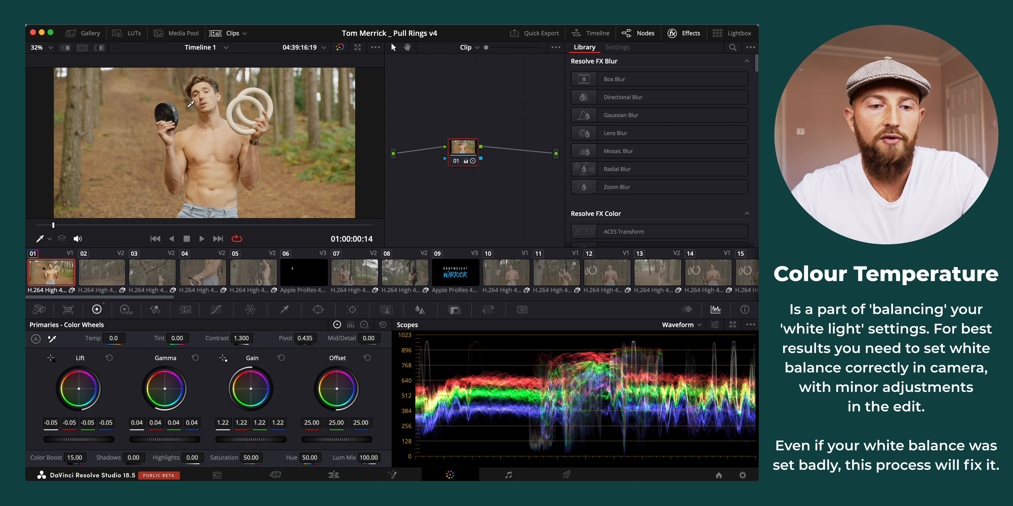
Sample the white lettering on the rolled black strap with the white balance picker
scroll(174, 108, up, 2)
scroll(174, 108, up, 10)
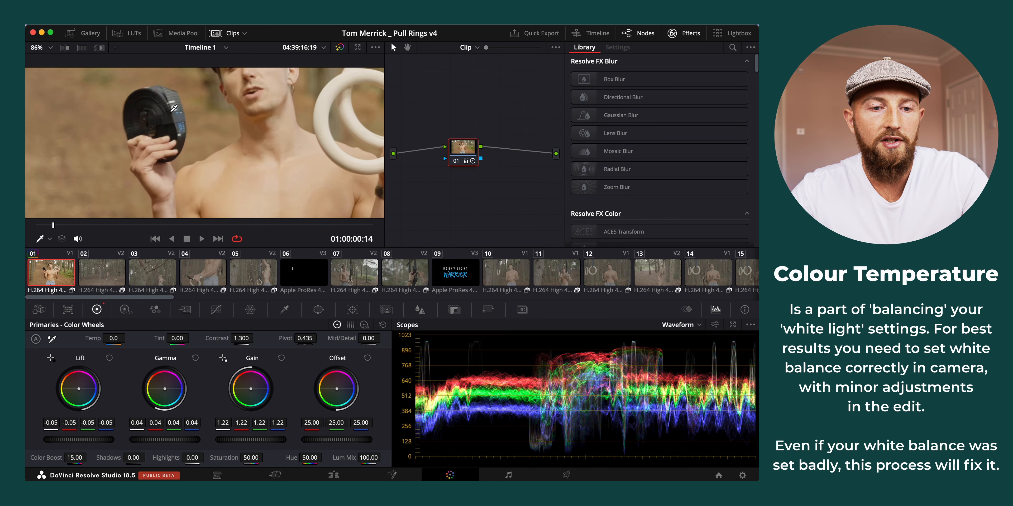
scroll(174, 108, up, 1)
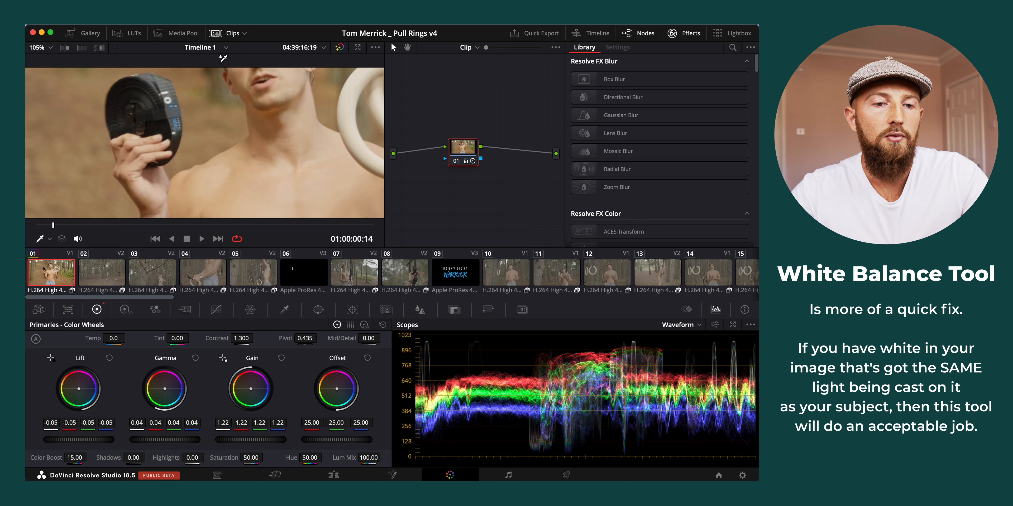
click(169, 100)
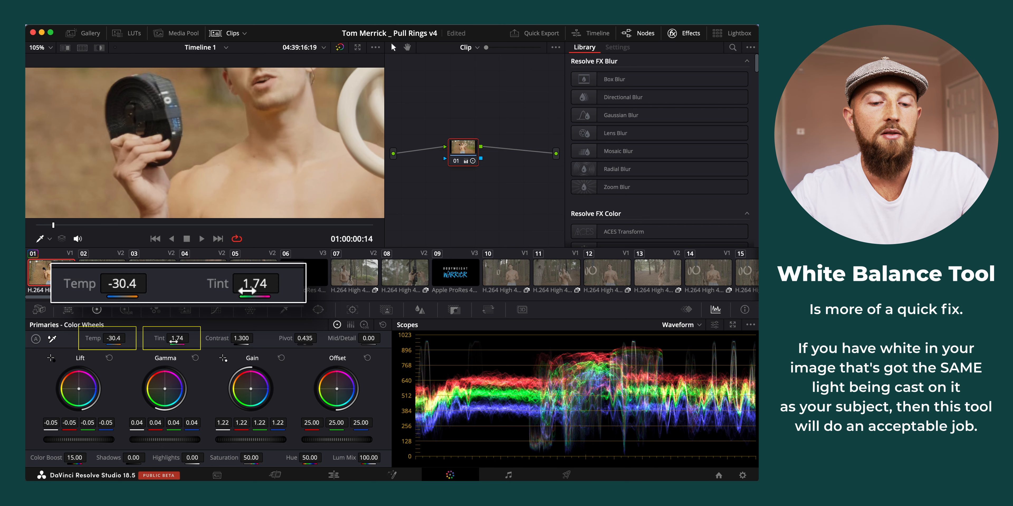
scroll(263, 130, down, 5)
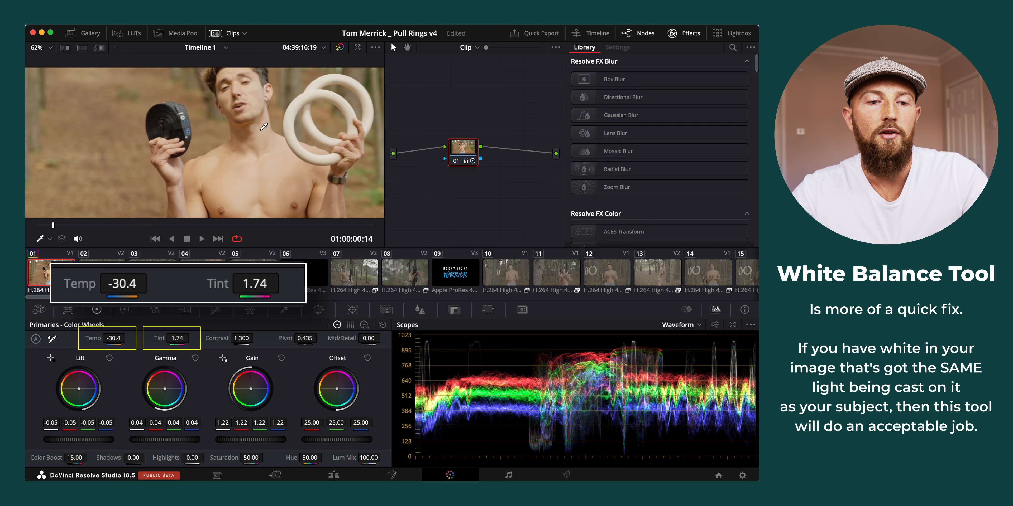
scroll(264, 127, down, 5)
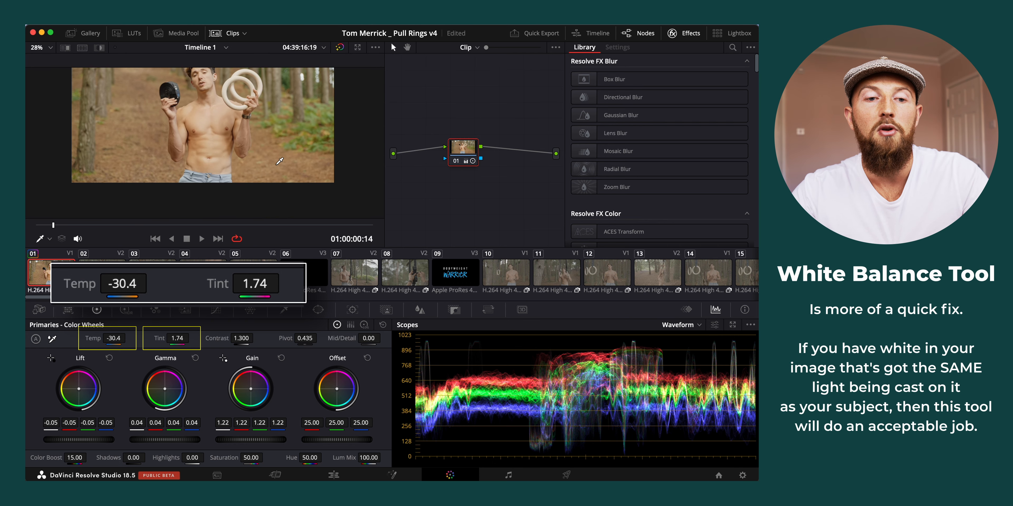
drag(230, 160, 243, 180)
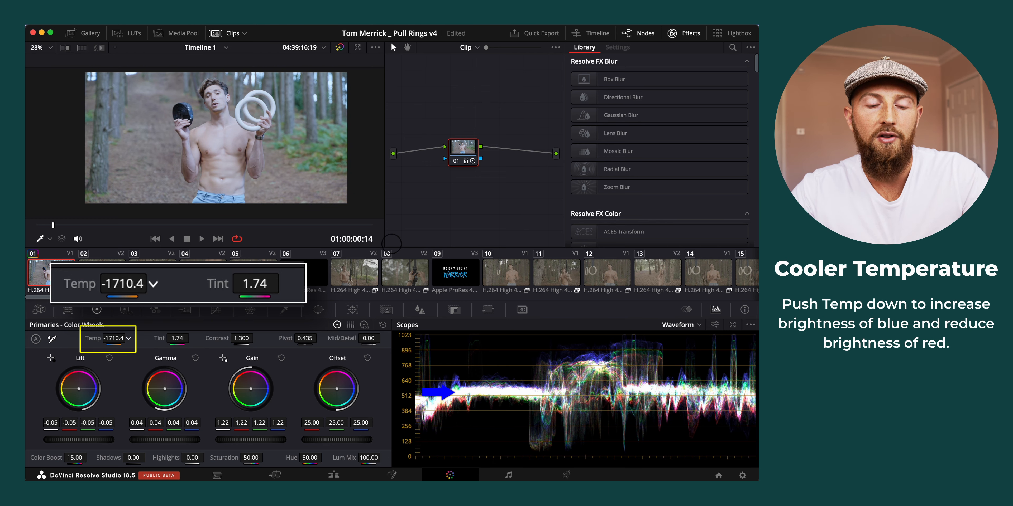
Try a cool Temp of about -1710 and a warm one of about 3610, and reset Temp to 0
drag(119, 340, 372, 339)
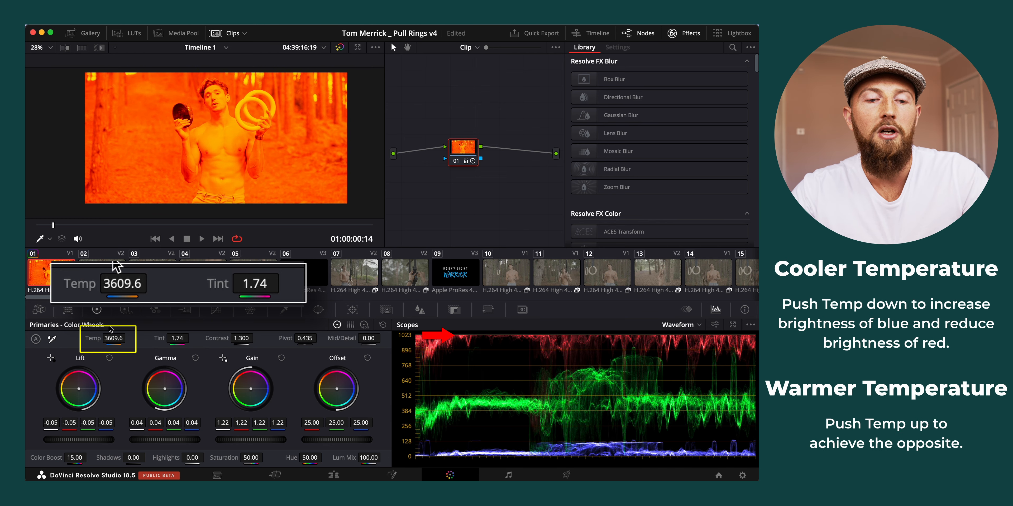
click(113, 338)
text(0)
key(Return)
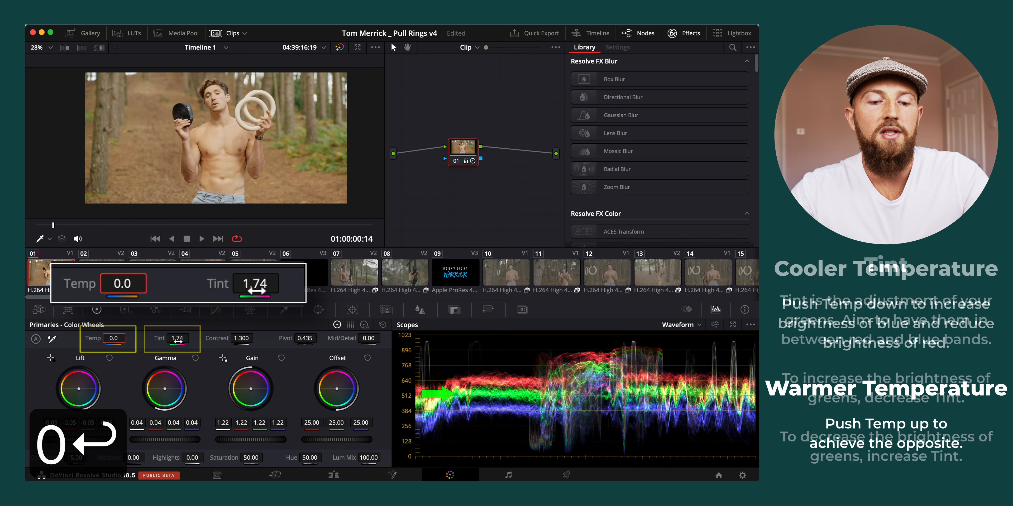
Try a green cast with Tint at -42 and reset Tint to 0
drag(178, 340, 380, 305)
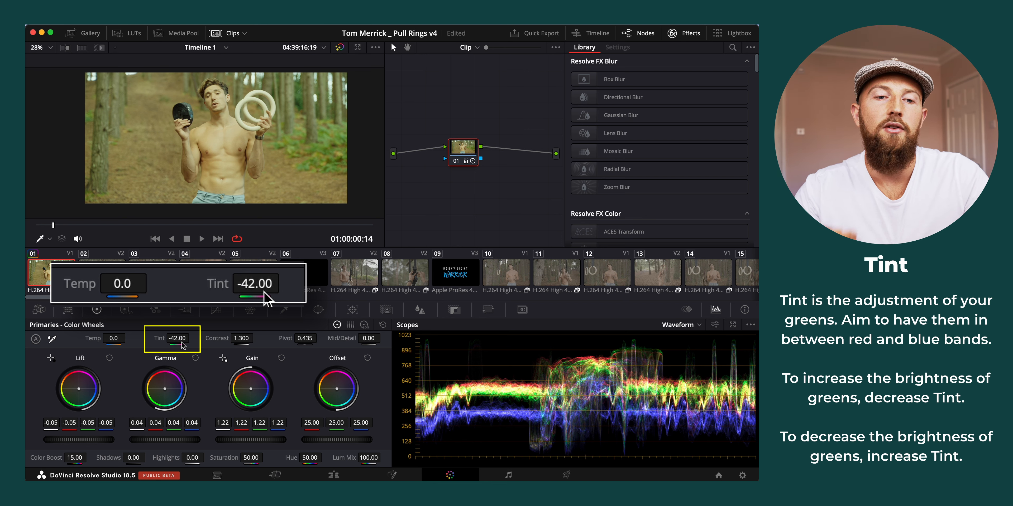
click(182, 343)
text(0)
key(Return)
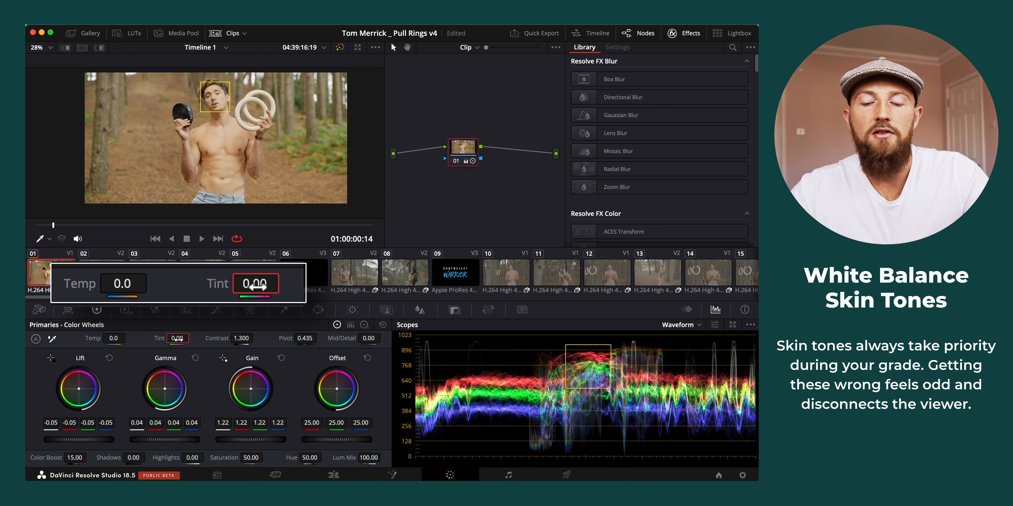
Balance the skin tones by setting Tint to 14 and Temp to -180
drag(177, 339, 190, 338)
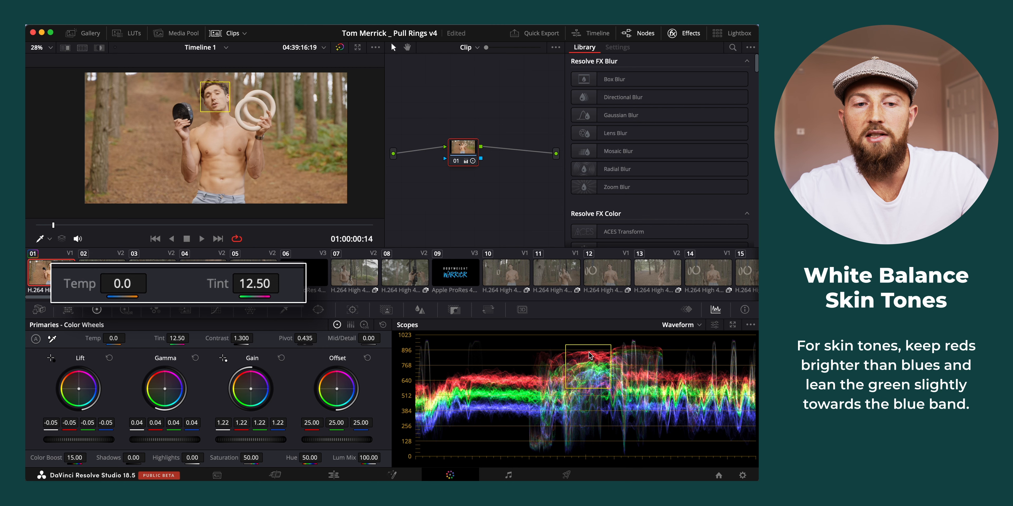
drag(181, 338, 191, 337)
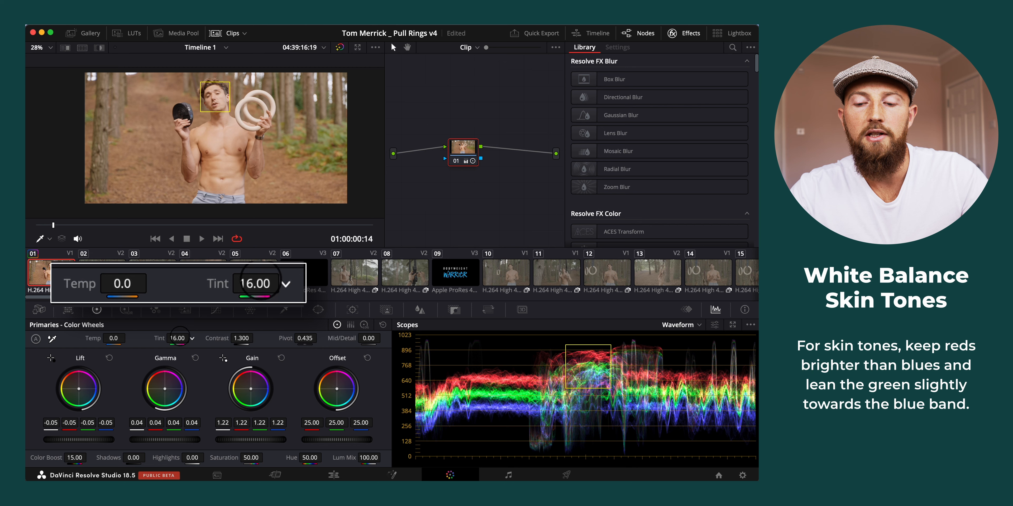
drag(113, 338, 103, 337)
drag(175, 340, 173, 339)
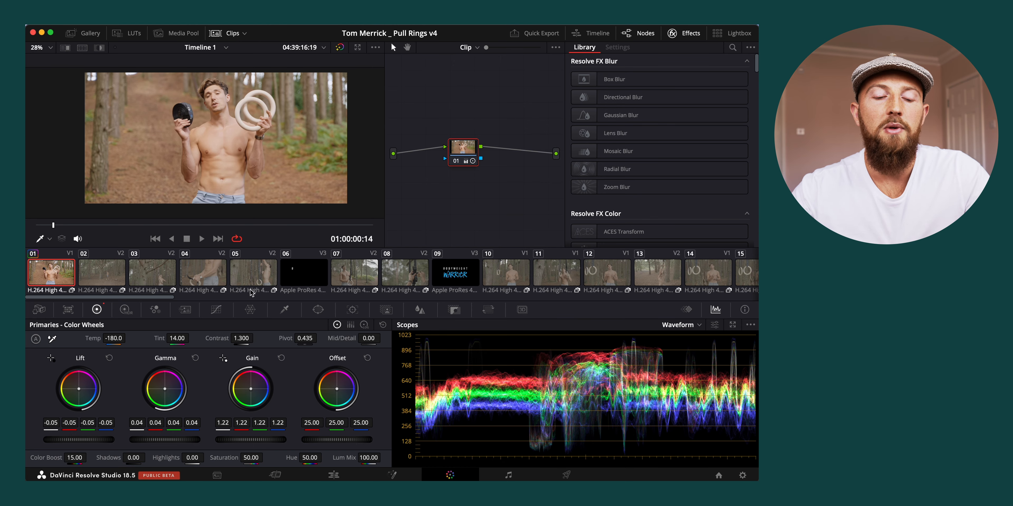
Set Shadows to 15 to enhance the darker details of the clip
click(135, 456)
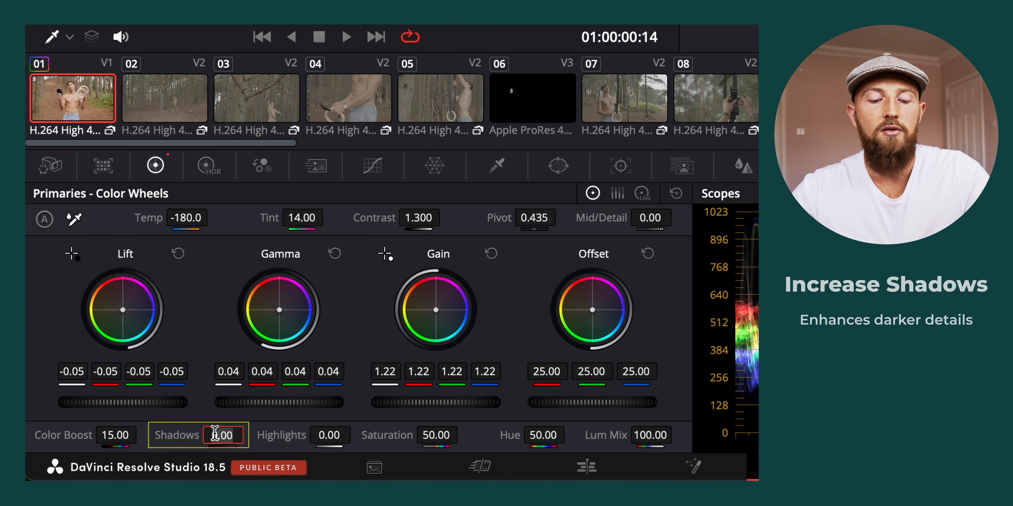
text(15)
key(Return)
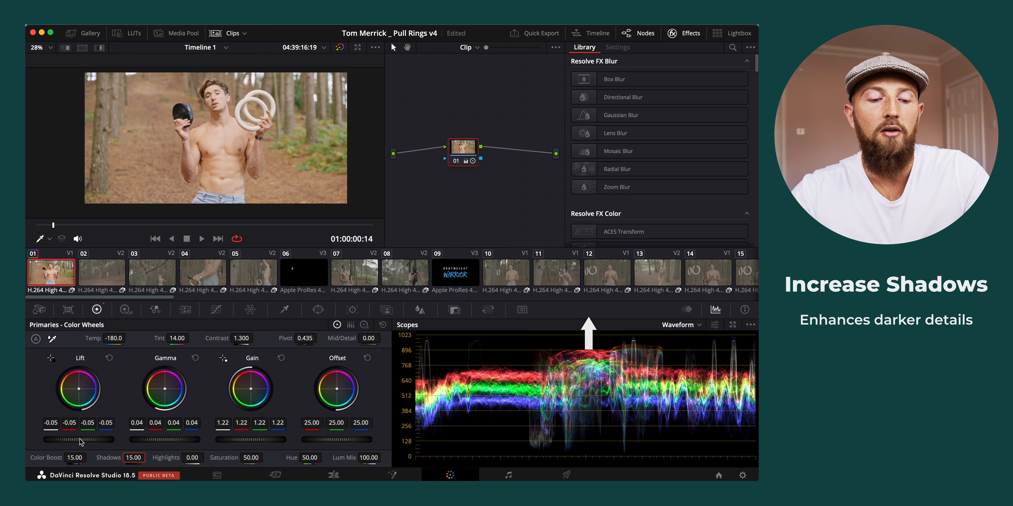
Lower the overall Lift to -0.07 and the overall Gamma to 0.02
drag(80, 438, 64, 447)
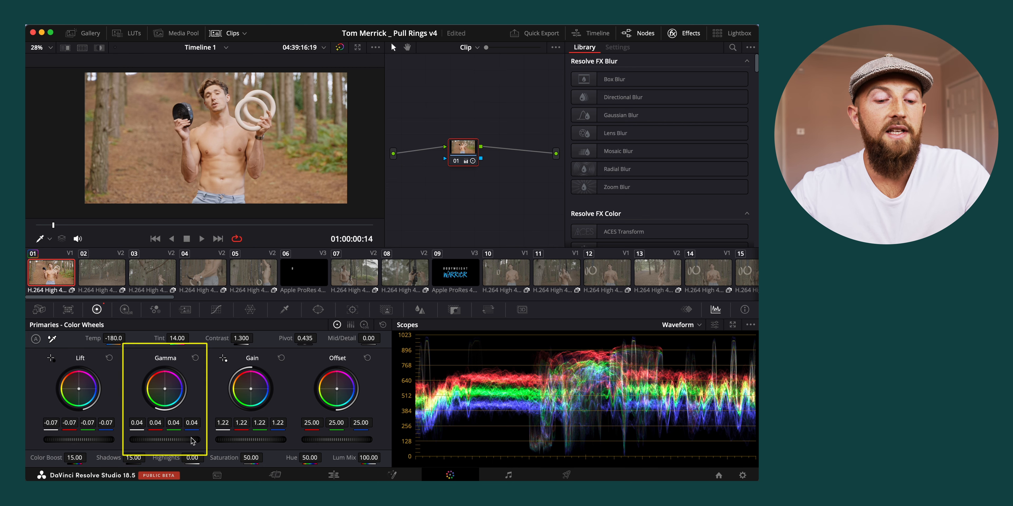
drag(192, 439, 150, 442)
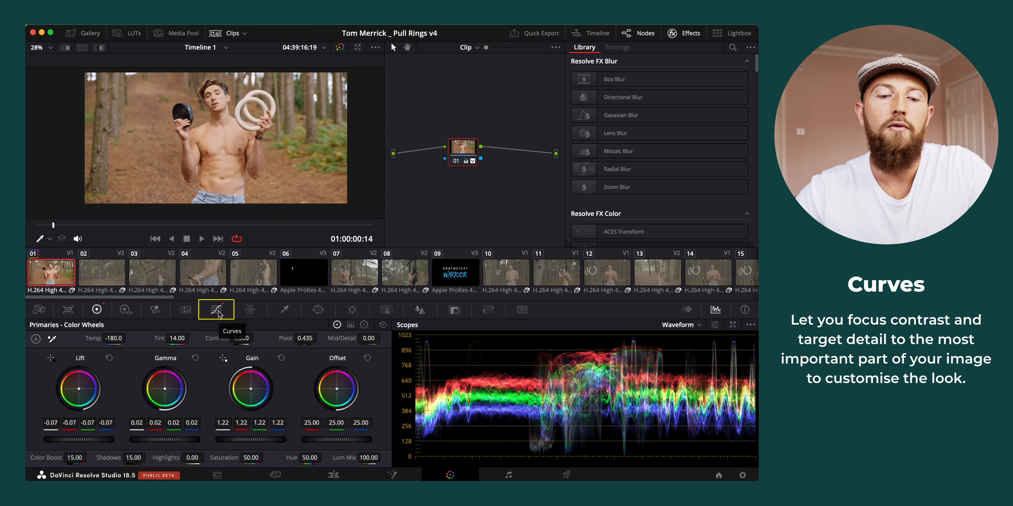
Open the custom Curves, pull a new control point in the lower midtones slightly down, and remove that point
click(217, 310)
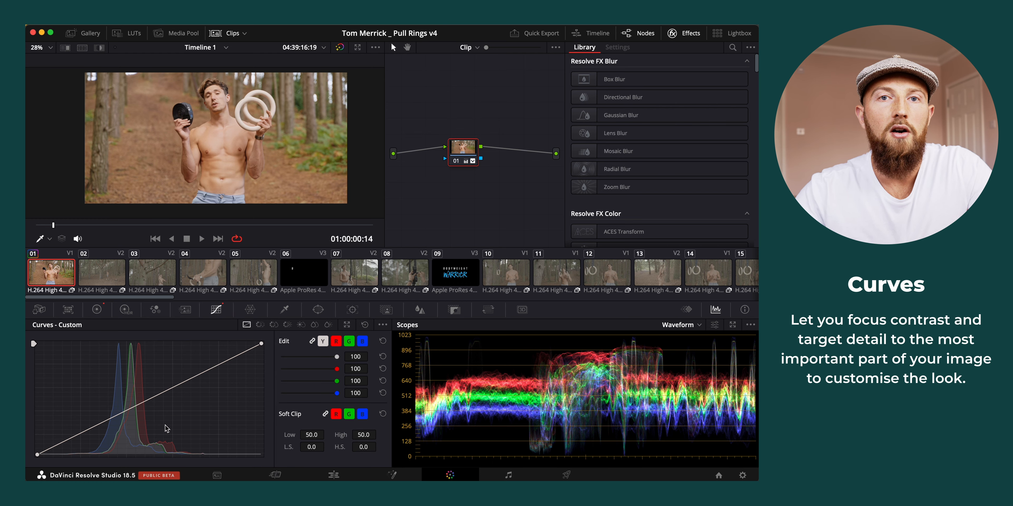
click(115, 421)
mouse_move(114, 421)
mouse_down()
mouse_move(104, 403)
mouse_move(114, 424)
mouse_up()
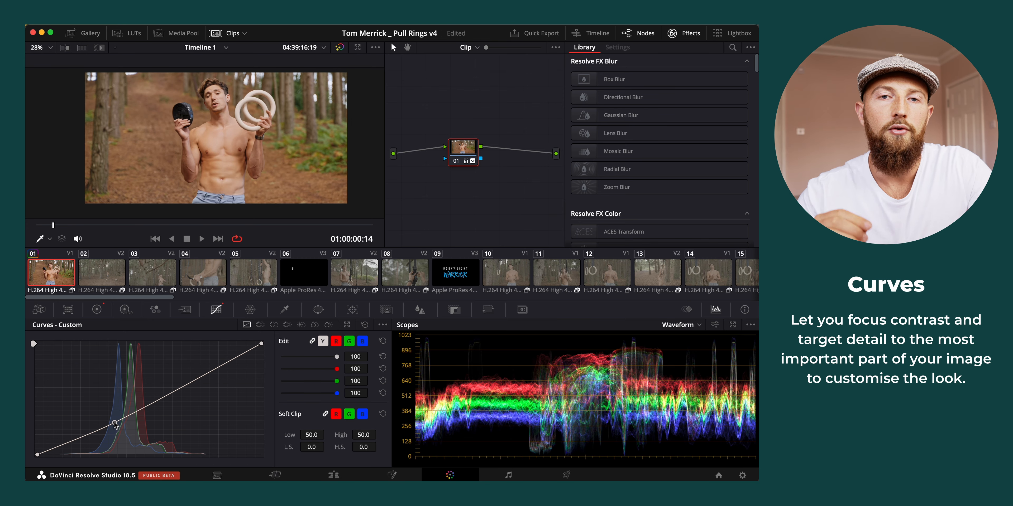
right_click(114, 423)
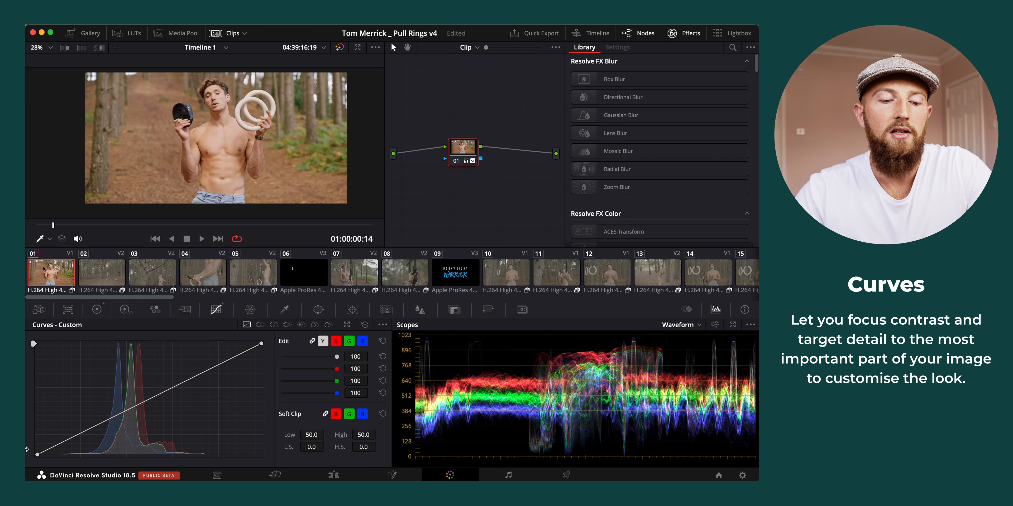
Move the custom curve's white point and black point each slightly inward to stretch the highlights and shadows on the waveform
mouse_move(37, 455)
mouse_down()
mouse_move(75, 455)
mouse_move(28, 470)
mouse_move(25, 423)
mouse_move(26, 455)
mouse_up()
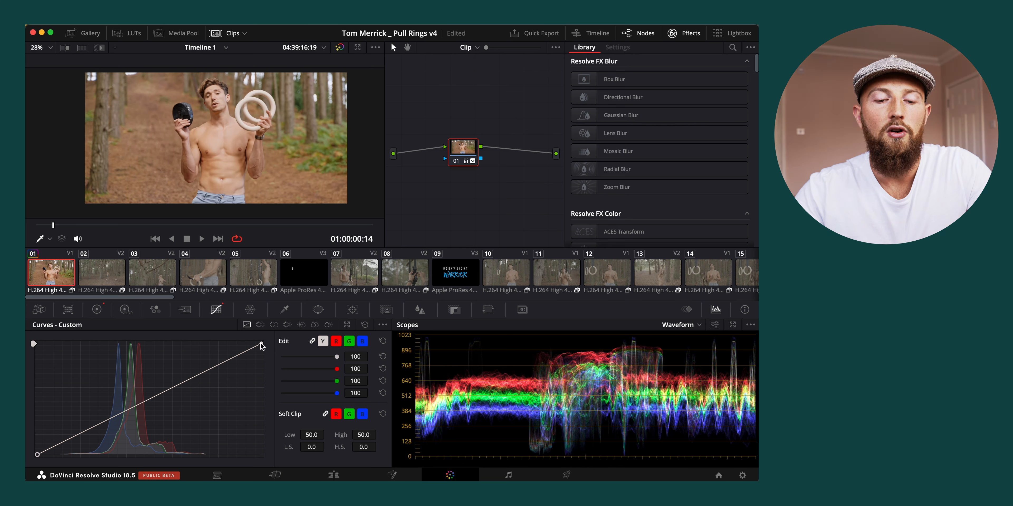
drag(261, 345, 329, 329)
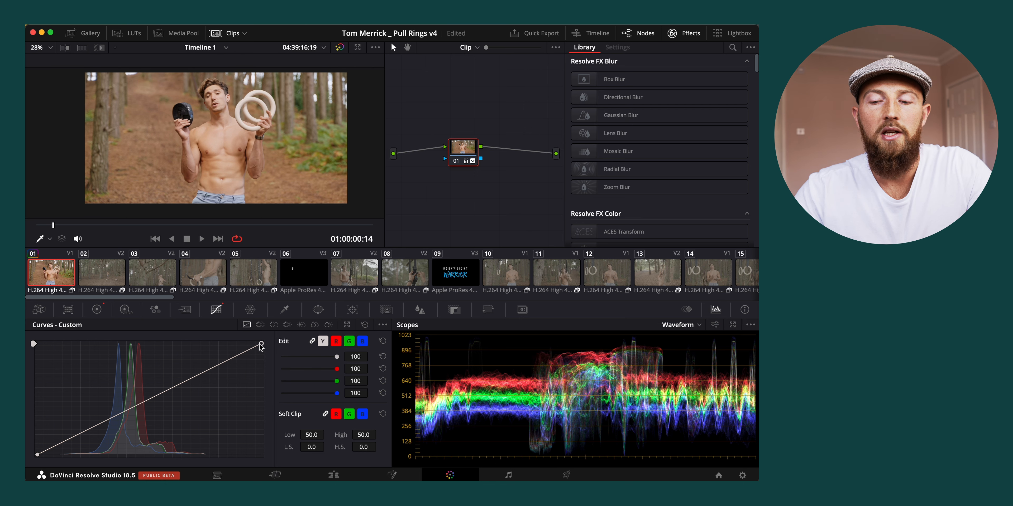
drag(260, 344, 256, 344)
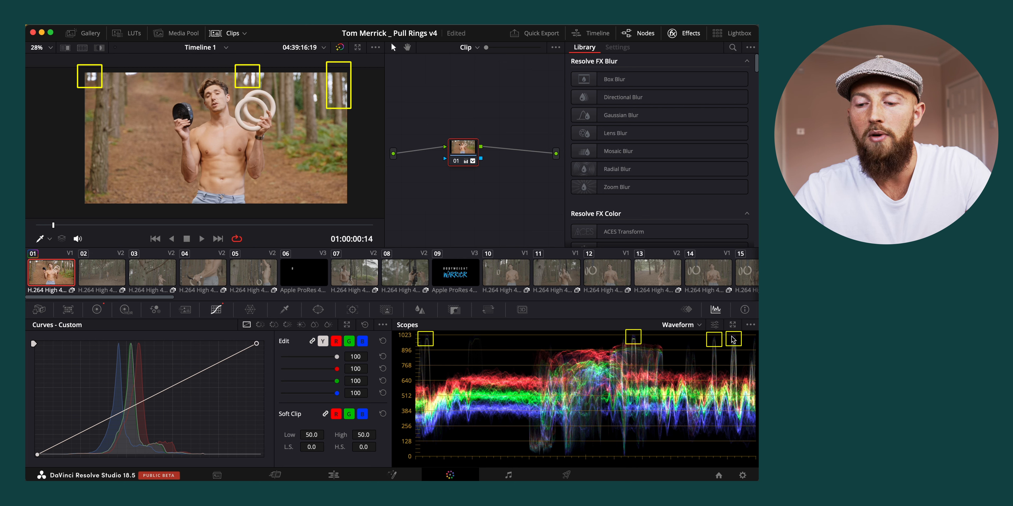
drag(37, 455, 43, 455)
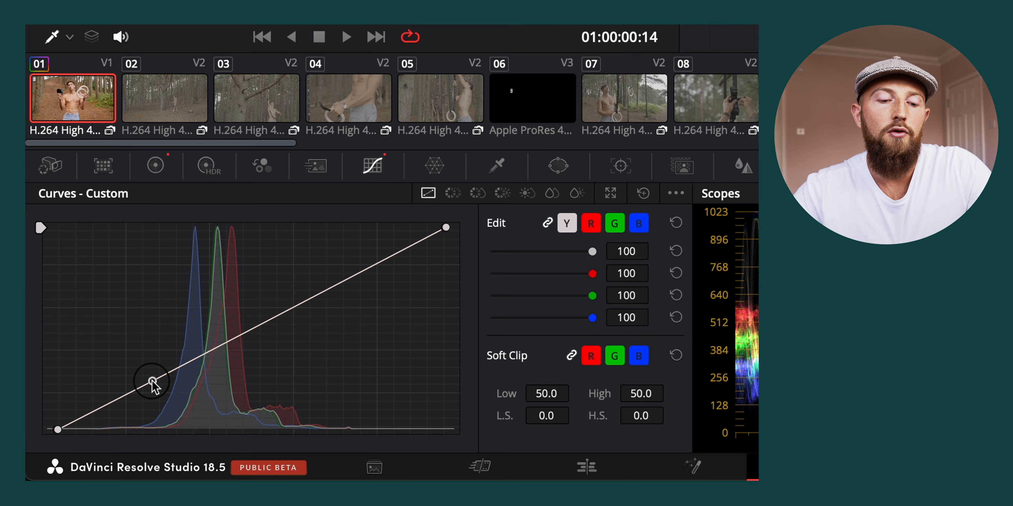
Shape a gentle S curve by lowering a point in the shadows and raising a point in the upper midtones
click(93, 430)
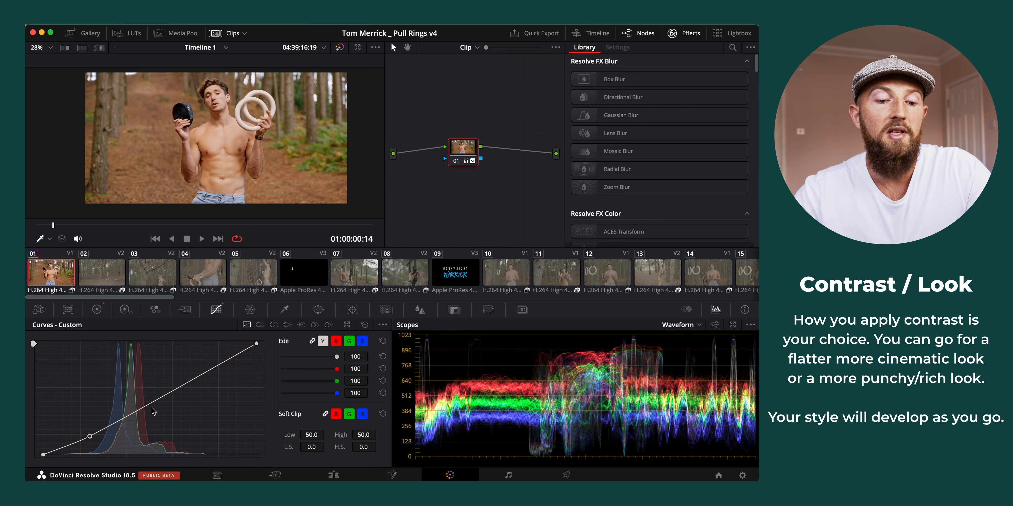
drag(167, 396, 179, 381)
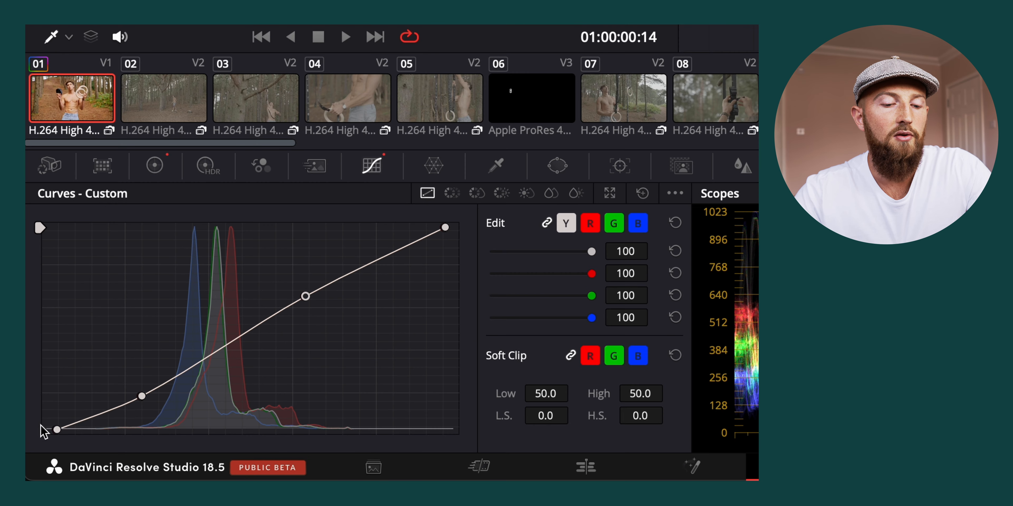
Exaggerate the S curve by pushing its shadow and upper-midtone points apart, and ease both back to a gentle contrast
drag(41, 453, 258, 348)
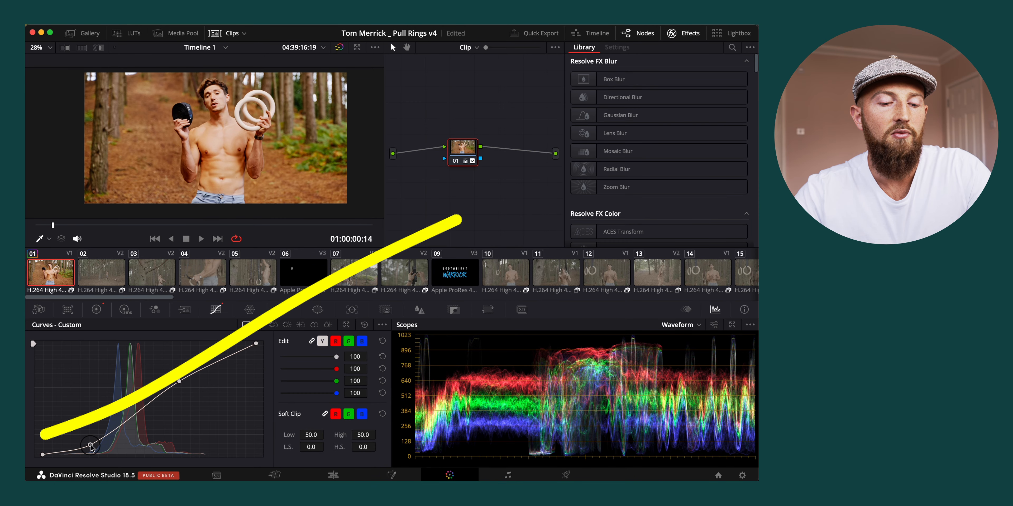
drag(180, 381, 169, 370)
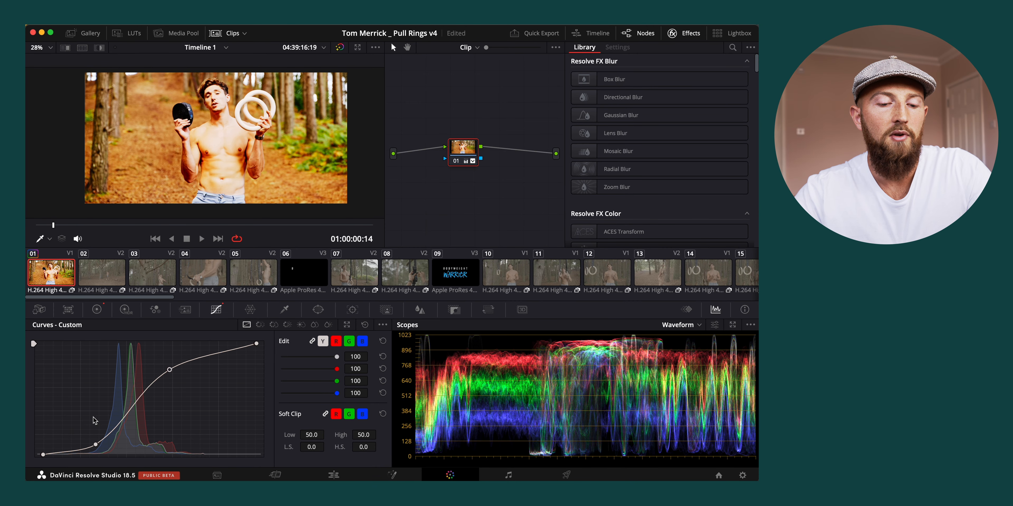
drag(96, 446, 91, 435)
drag(169, 370, 171, 387)
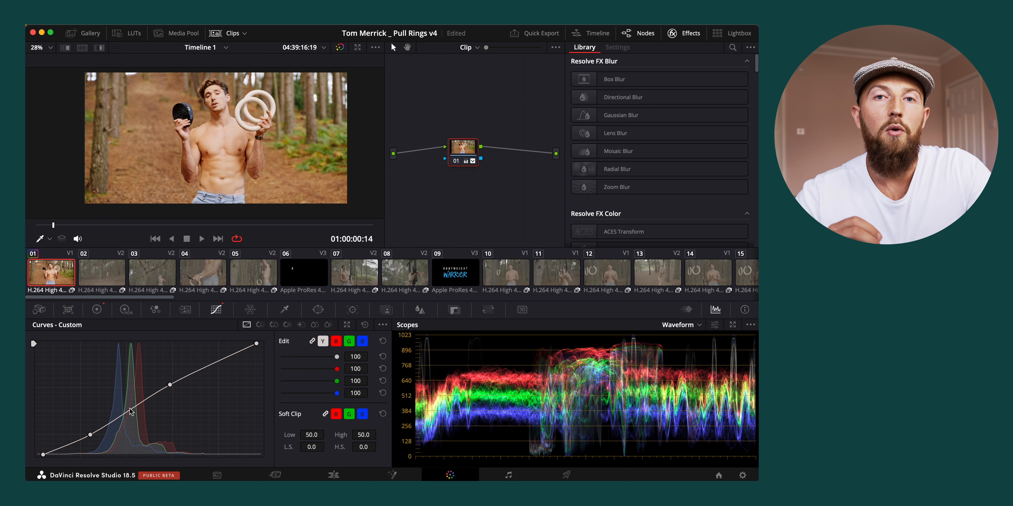
Add a control point in the curve's midtones, raise it slightly, and move the white point back to its corner
drag(131, 411, 131, 410)
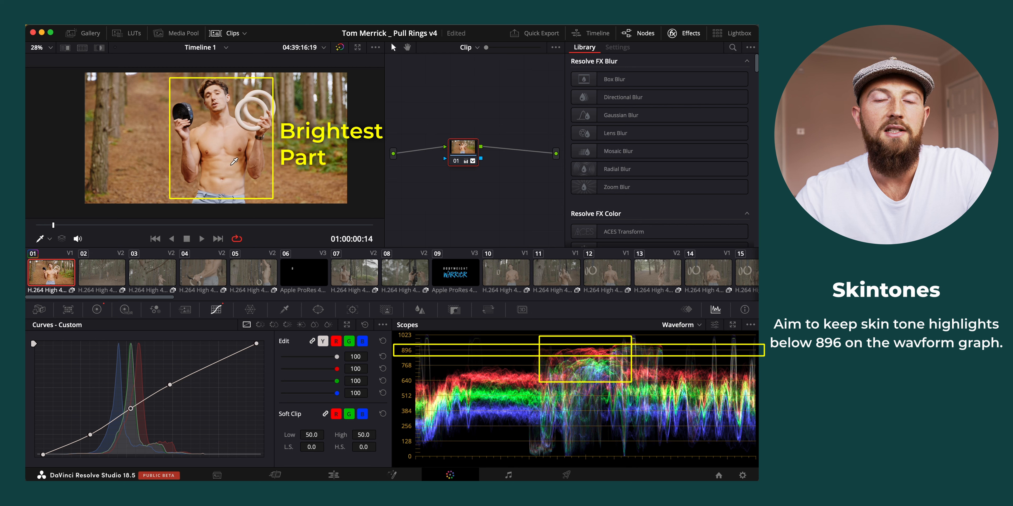
drag(258, 344, 275, 345)
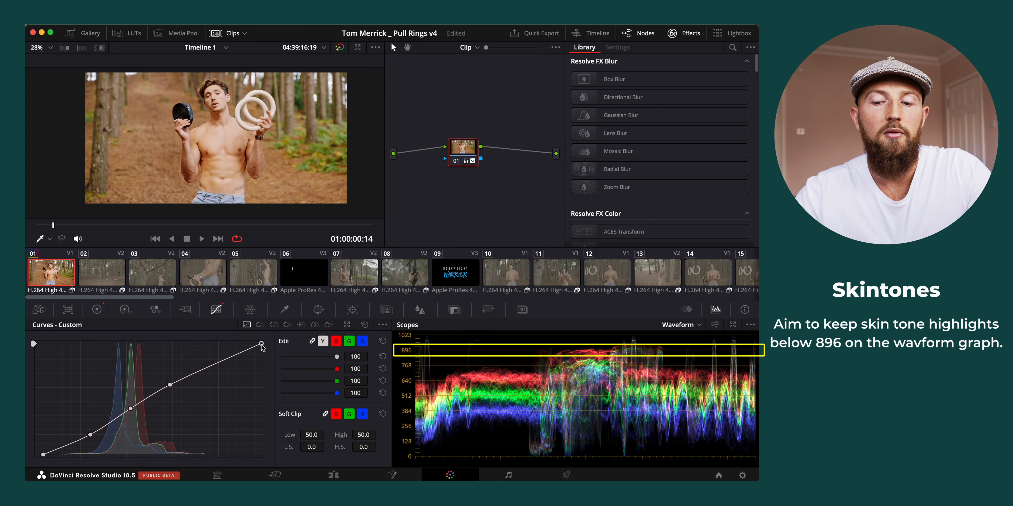
Reduce the overall Gain to 1.12 in the primary wheels to keep the skin highlights below 896 on the waveform
click(97, 310)
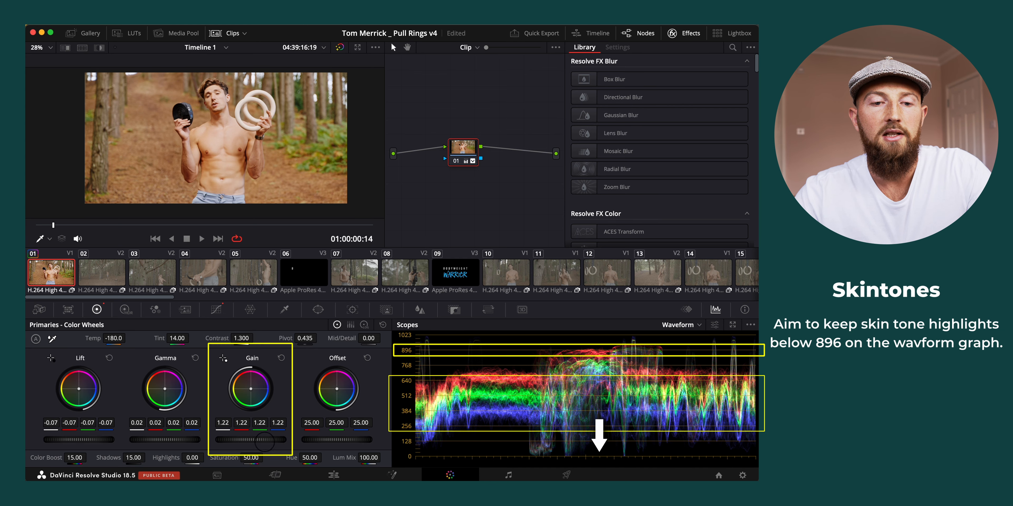
drag(210, 453, 212, 455)
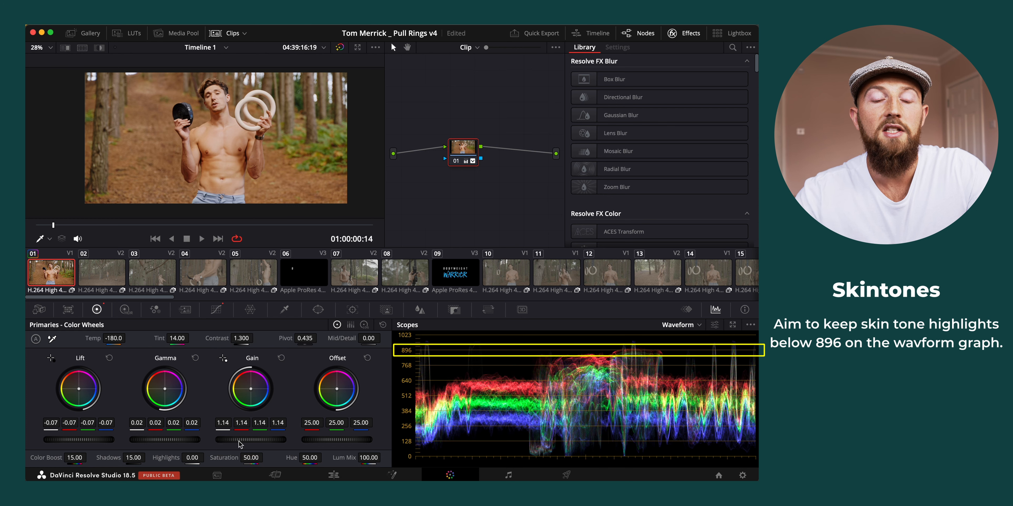
drag(241, 440, 237, 440)
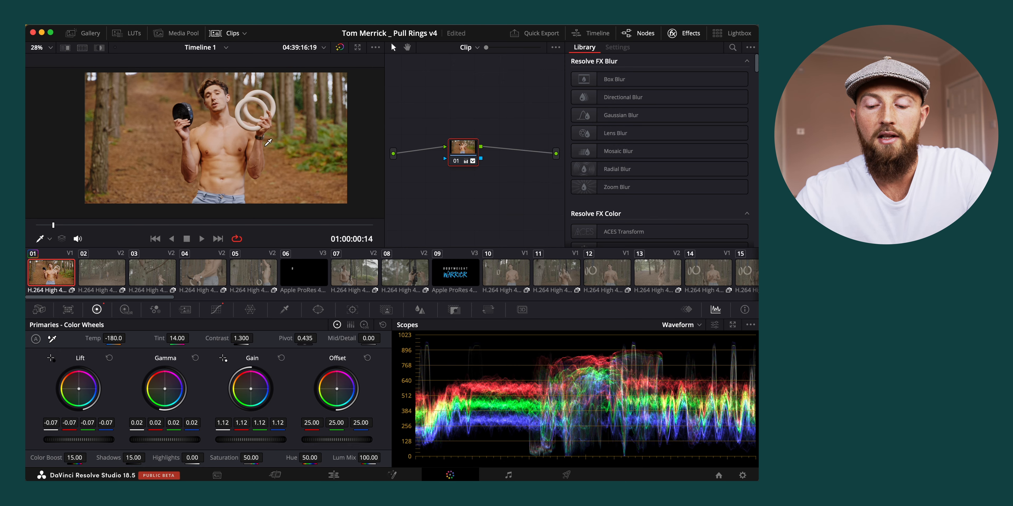
Play the graded clip in the full-screen cinema viewer, stop playback, and return to the grading view
key(p)
key(space)
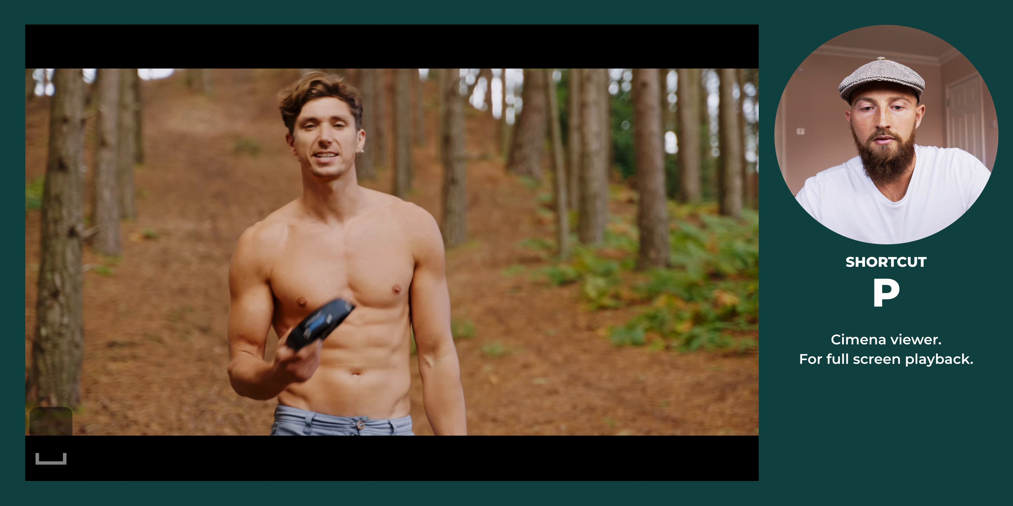
key(space)
key(p)
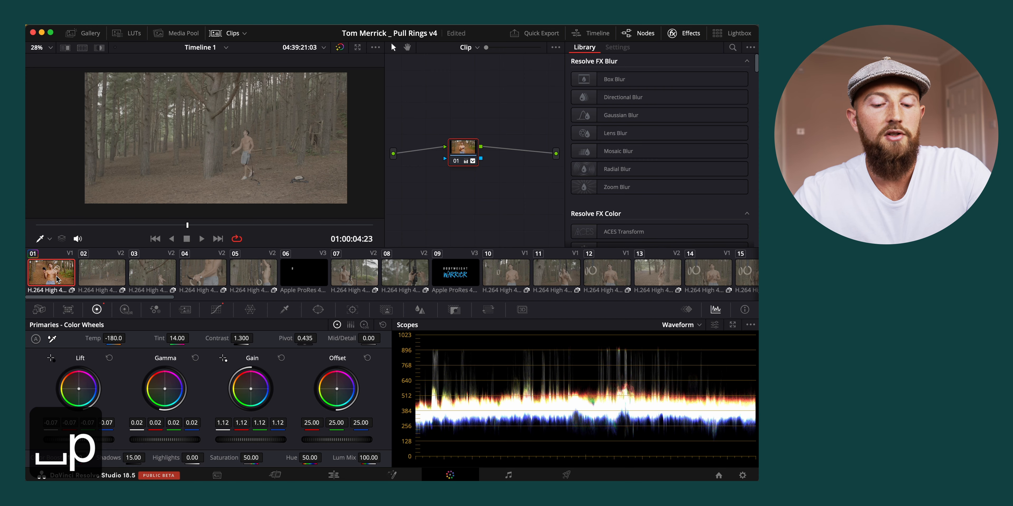
Copy the grade of clip 01 and paste it onto clips 02 to 05 and onto clips 07 and 08
key(super+c)
shift+click(263, 276)
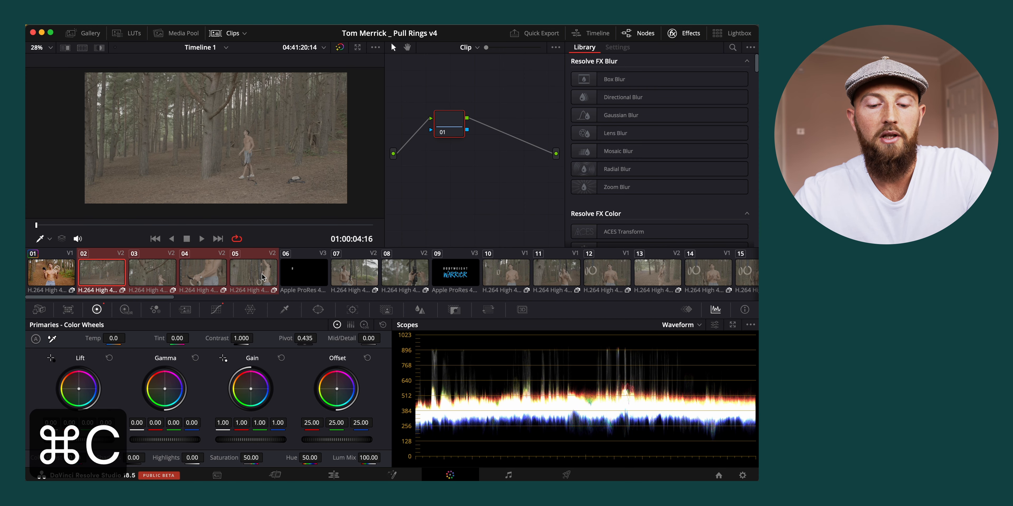
key(super+v)
click(354, 273)
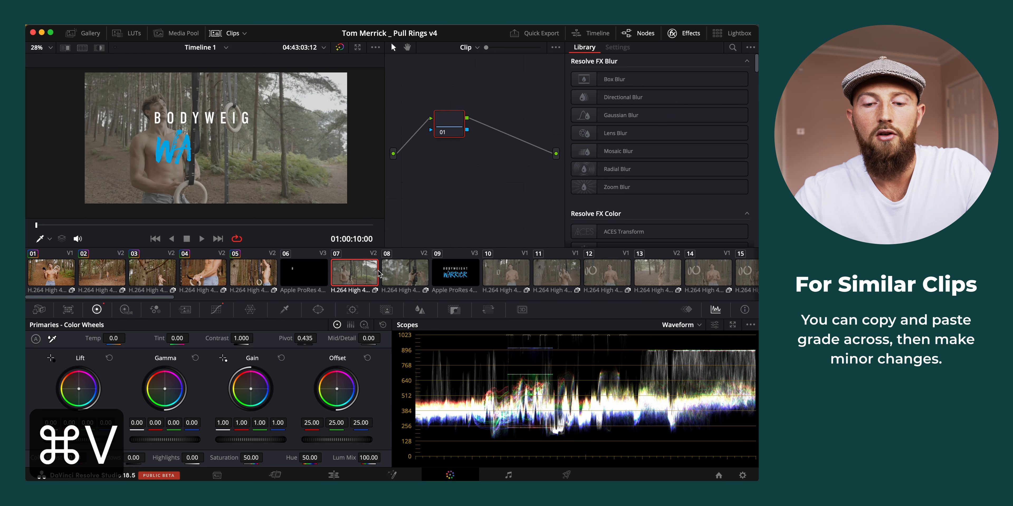
shift+click(405, 275)
key(super+v)
Paste the copied grade onto the remaining ungraded clips from clip 10 onward
scroll(405, 273, right, 3)
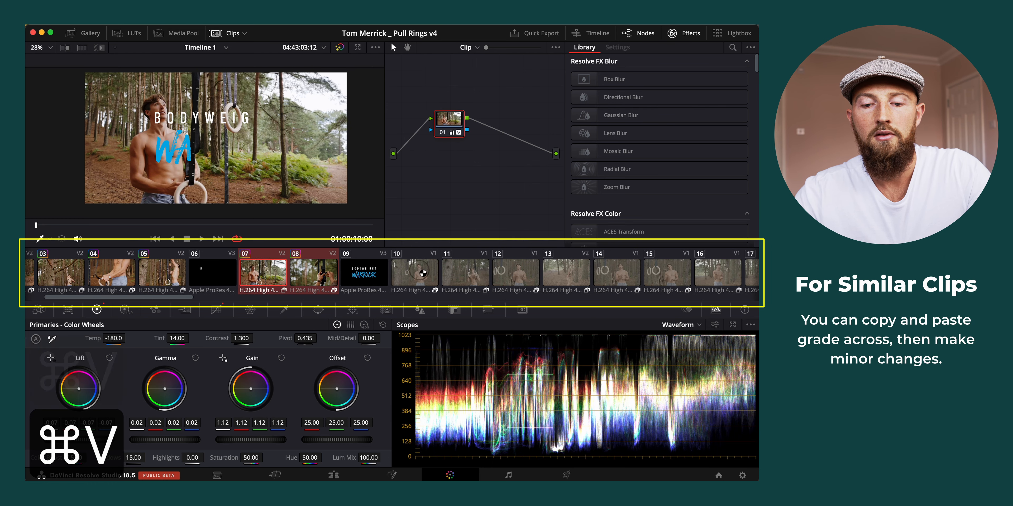
key(super+v)
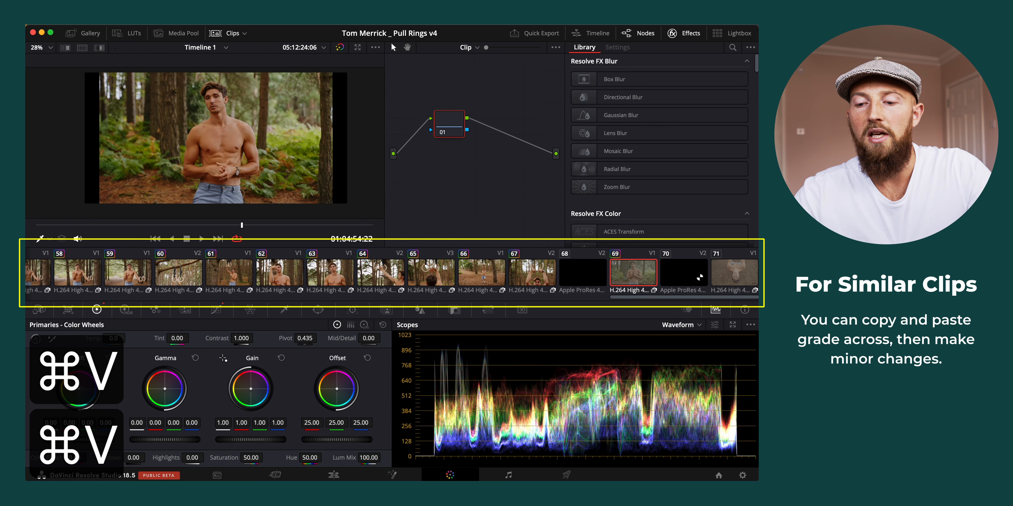
click(728, 278)
key(super+v)
scroll(407, 271, left, 15)
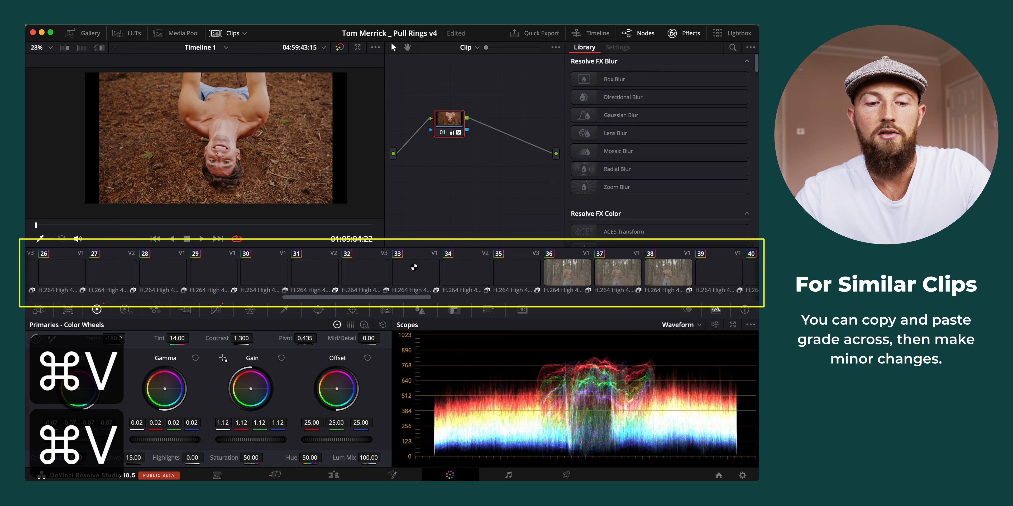
Review clip 02 against clip 01, and set clip 02's overall Lift to -0.08 and overall Gain to 1.07
click(63, 282)
click(105, 275)
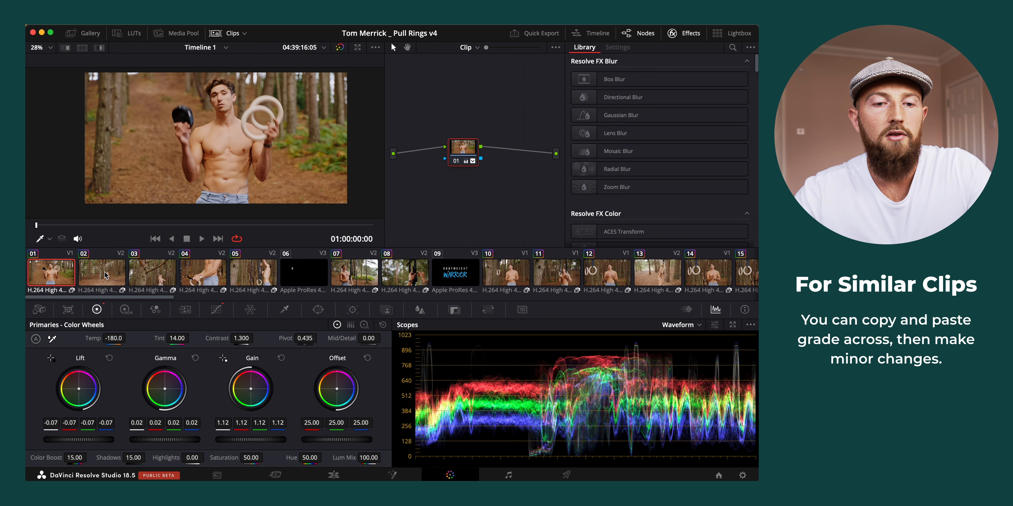
key(space)
key(space)
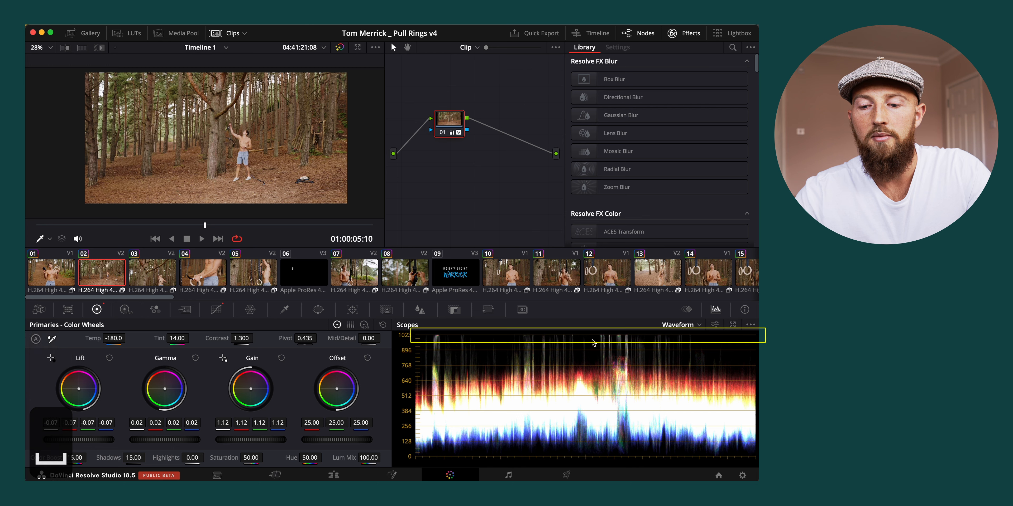
drag(97, 440, 54, 443)
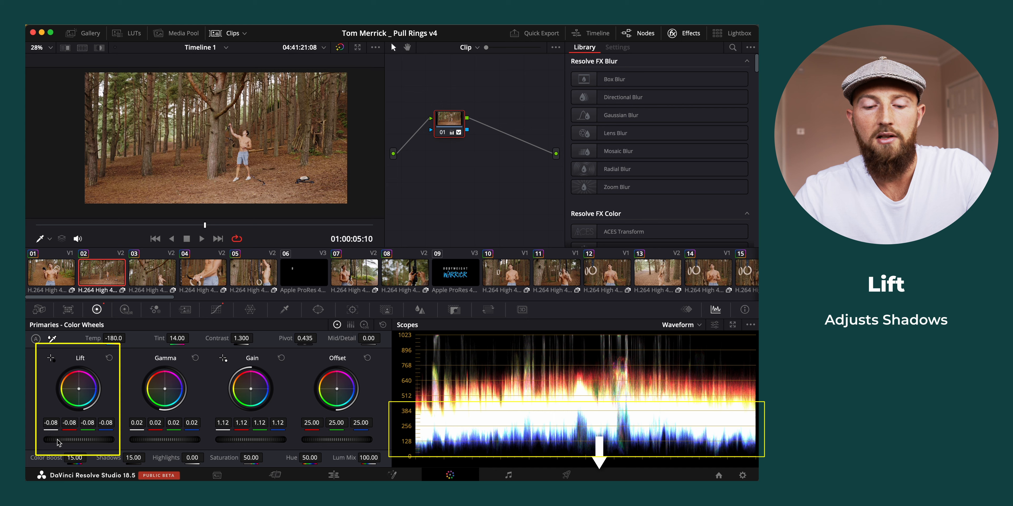
mouse_move(267, 444)
mouse_down()
mouse_move(247, 445)
mouse_move(259, 441)
mouse_up()
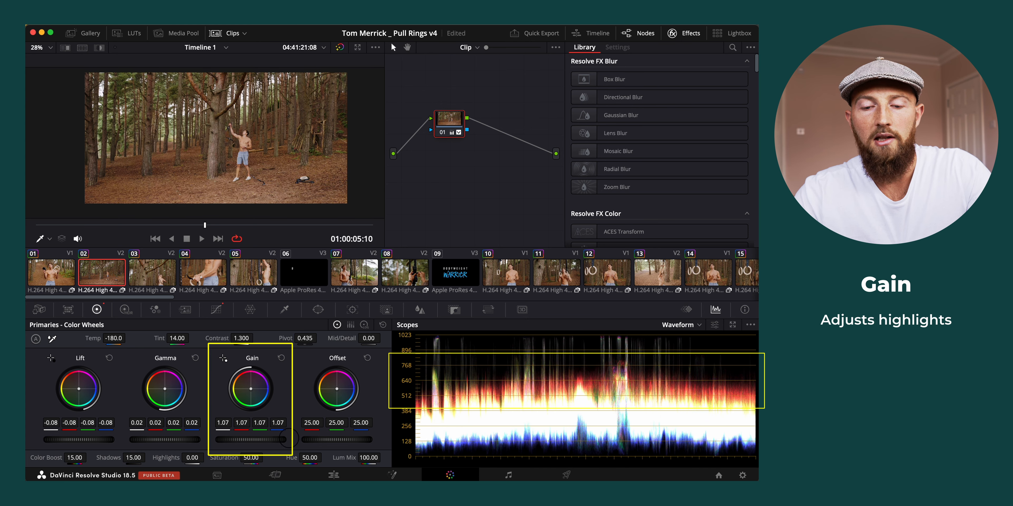
Strengthen the S curve of clip 02 by shifting its upper point toward the midtones, removing the middle point, and lowering the shadow point slightly
click(52, 275)
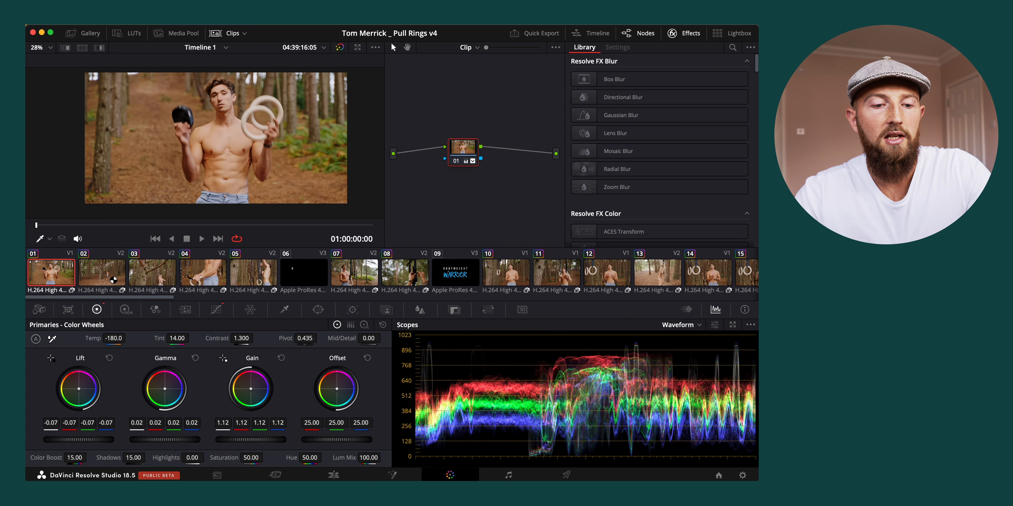
click(122, 277)
click(52, 420)
click(136, 420)
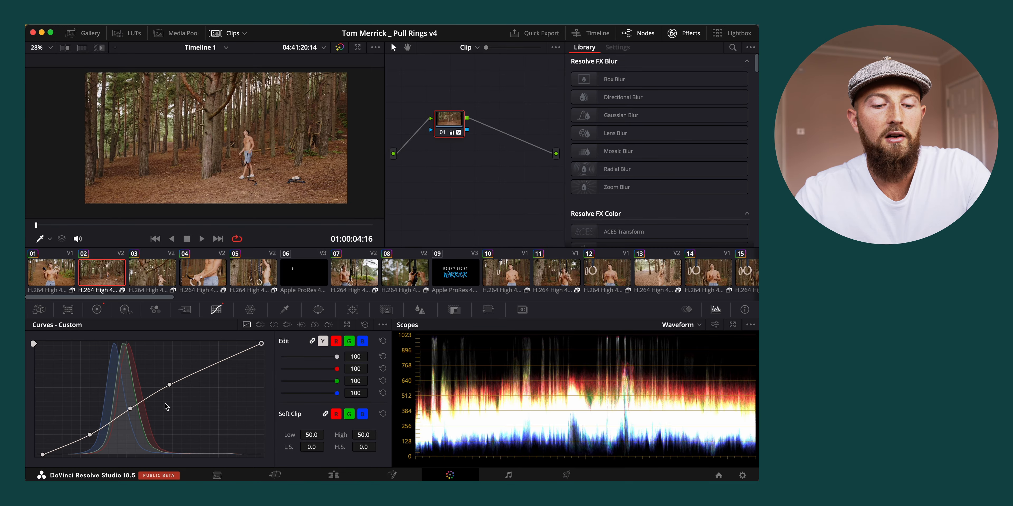
drag(165, 389, 154, 387)
right_click(130, 409)
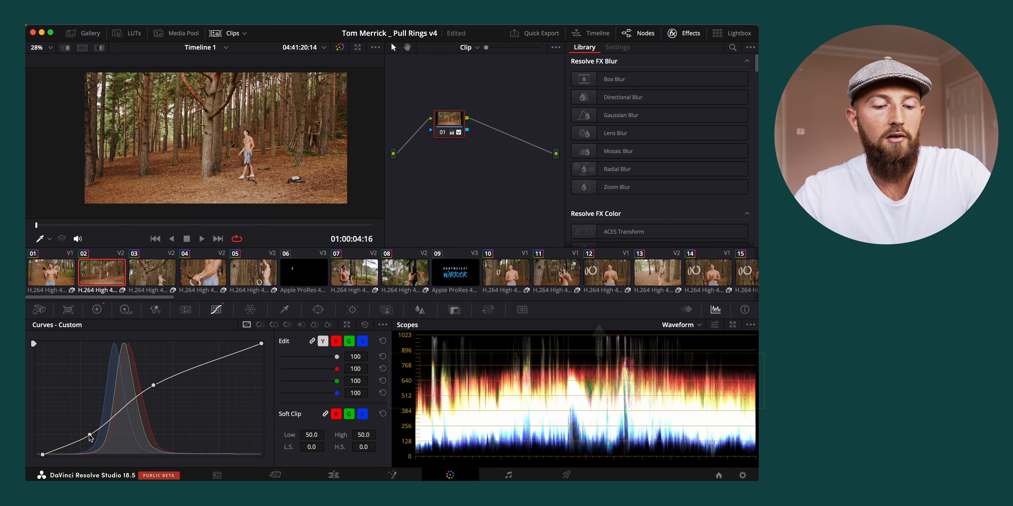
drag(90, 435, 88, 437)
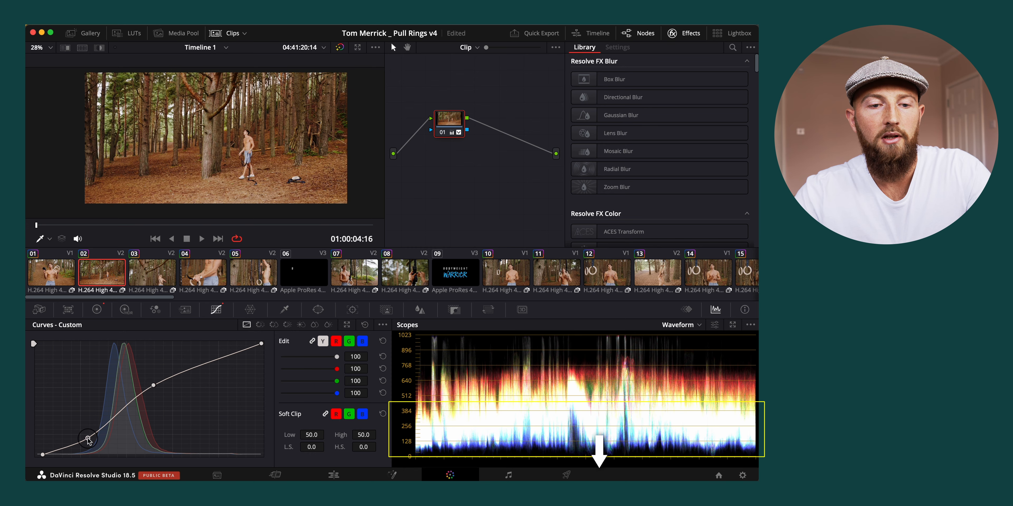
Compare the grade of clip 02 with clip 01 by switching between the two clips, with the primary wheels open
click(56, 273)
click(96, 278)
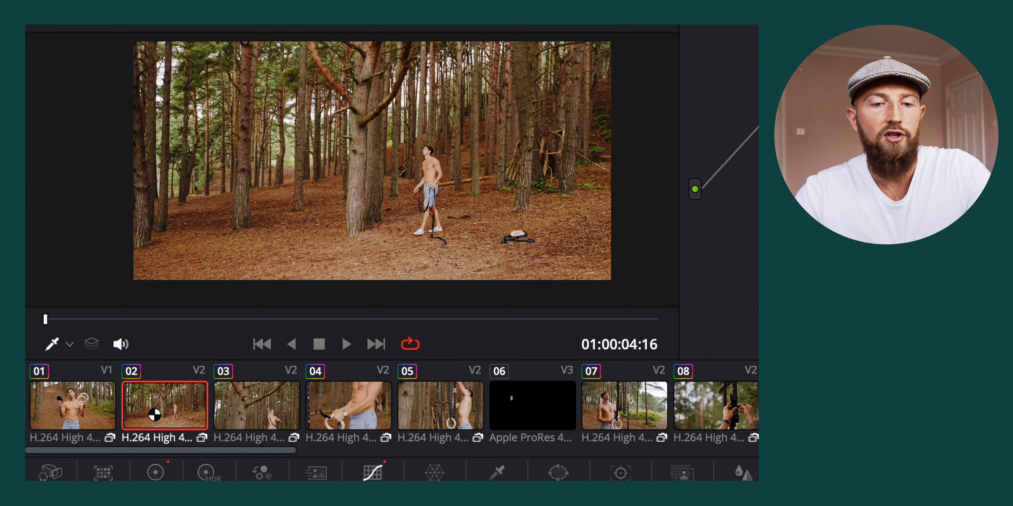
click(84, 415)
click(145, 415)
click(155, 472)
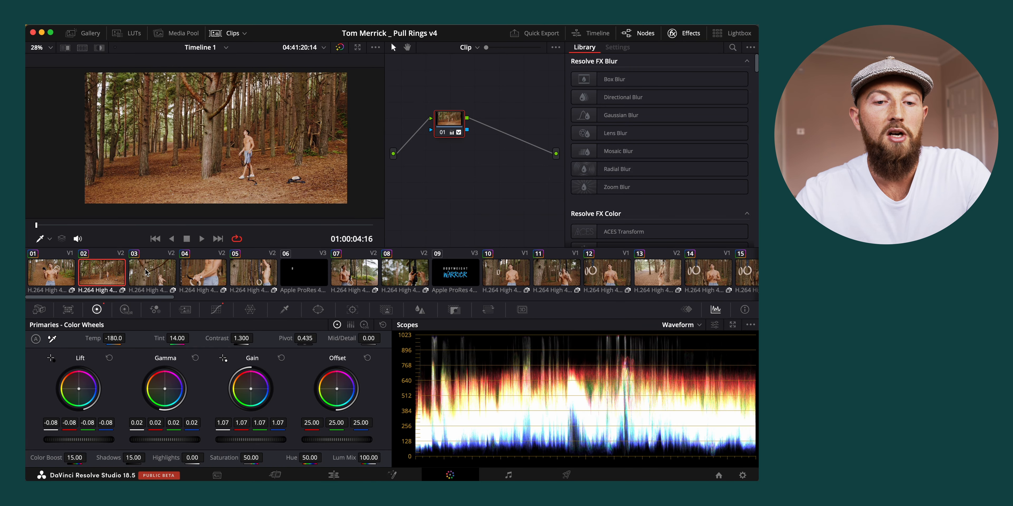
click(60, 278)
click(112, 279)
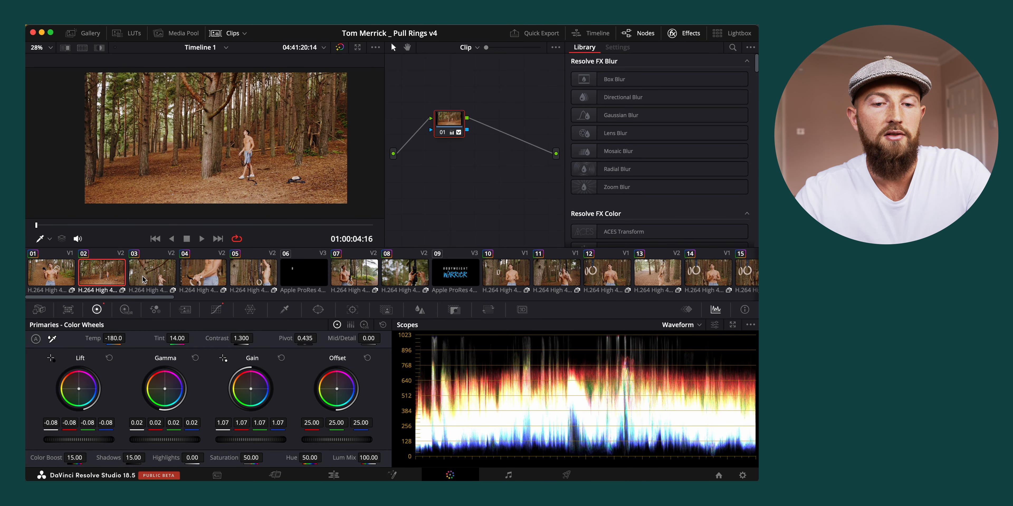
Reduce the overall Gain of clip 04 slightly, and set the overall Gain of clip 05 to 1.23
click(158, 279)
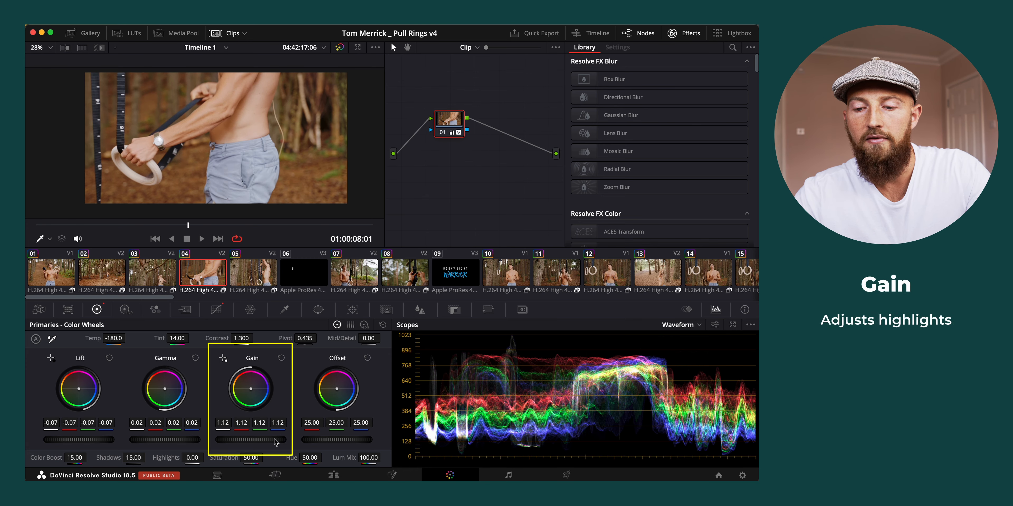
drag(270, 439, 257, 440)
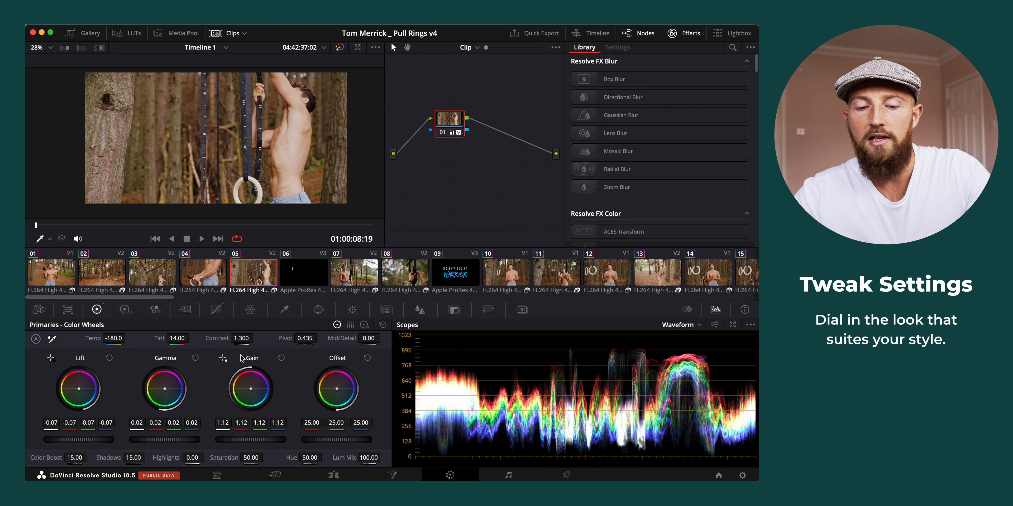
drag(251, 439, 278, 439)
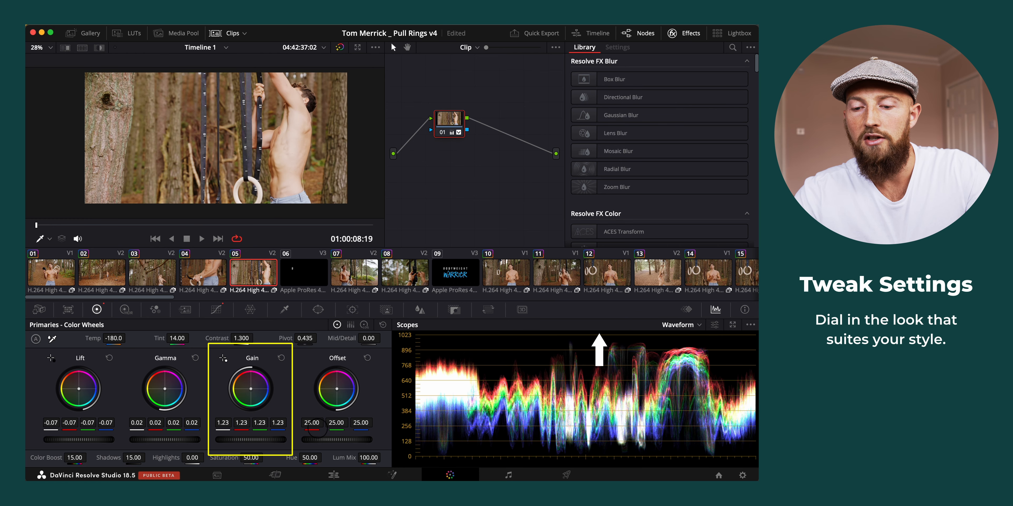